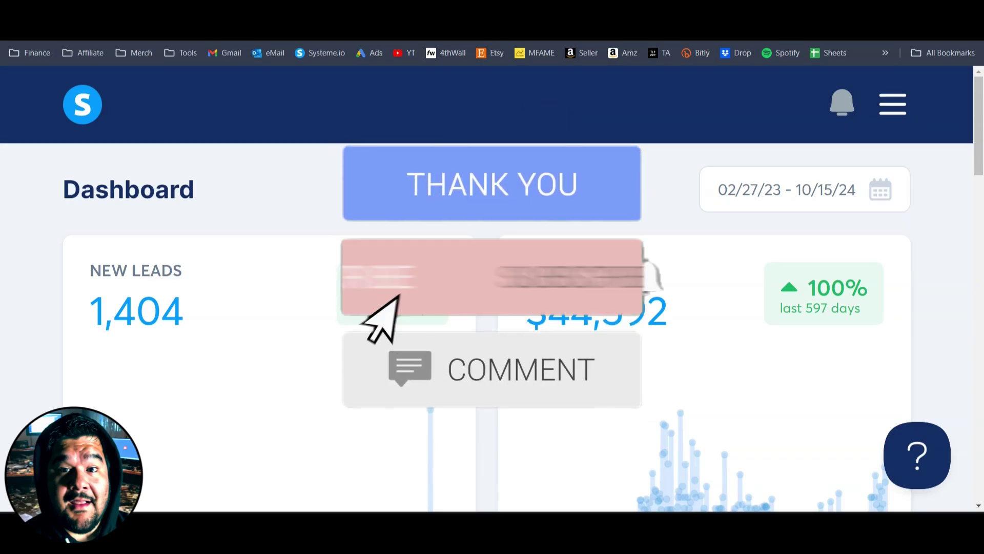
Go from the dashboard menu through Websites to Digital stores.
{"action": "left_click", "coordinate": [893, 108]}
{"action": "scroll", "coordinate": [655, 232], "scroll_direction": "down", "scroll_amount": 2}
{"action": "scroll", "coordinate": [641, 249], "scroll_direction": "down", "scroll_amount": 2}
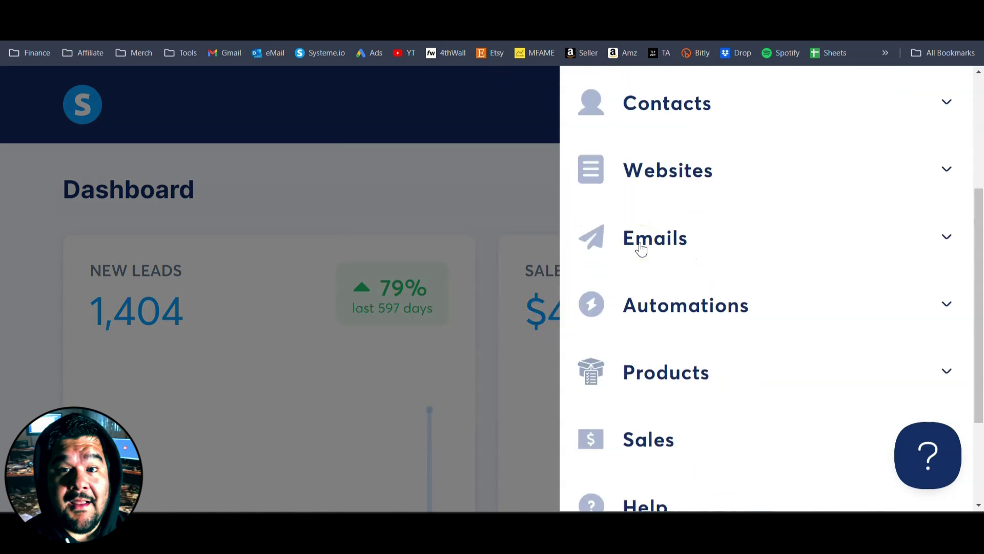
{"action": "left_click", "coordinate": [669, 173]}
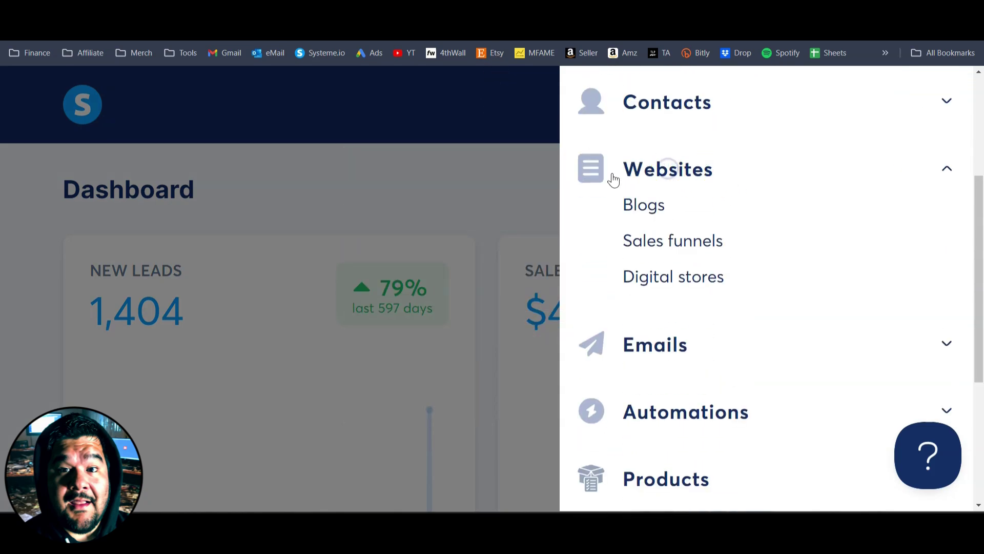
{"action": "left_click", "coordinate": [645, 289]}
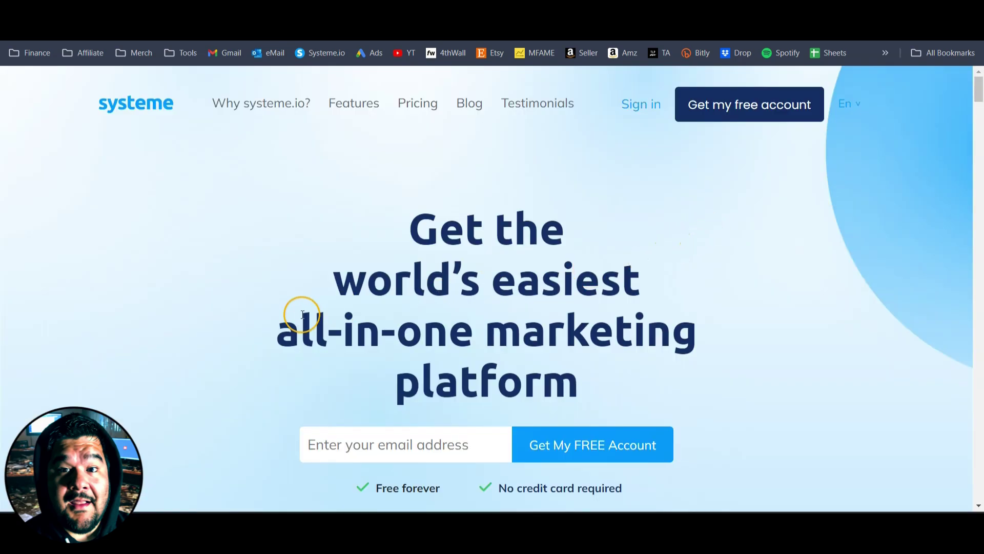
Highlight 'all-in-one marketing' in the homepage headline and return to the Systeme.io account.
{"action": "left_click_drag", "start_coordinate": [265, 335], "coordinate": [715, 336]}
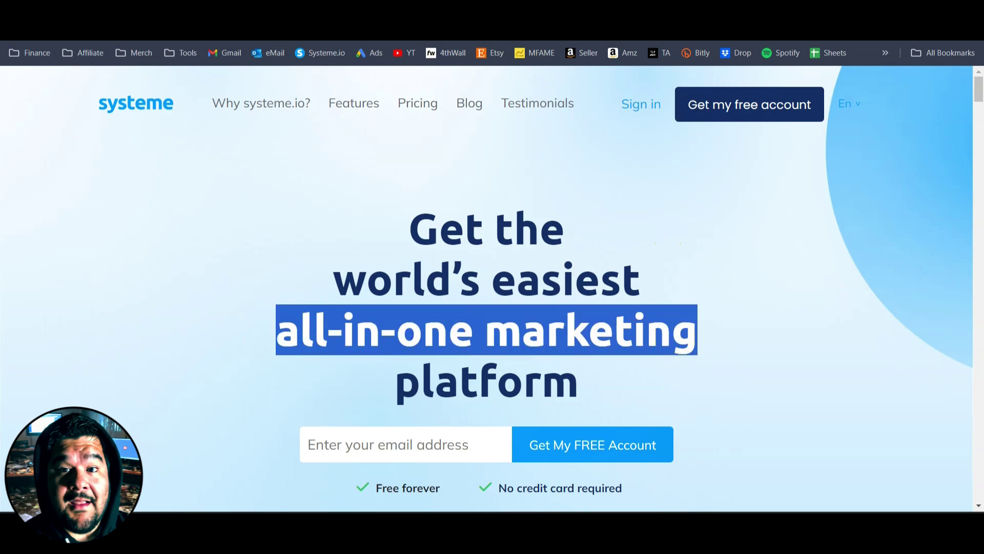
{"action": "left_click", "coordinate": [677, 32]}
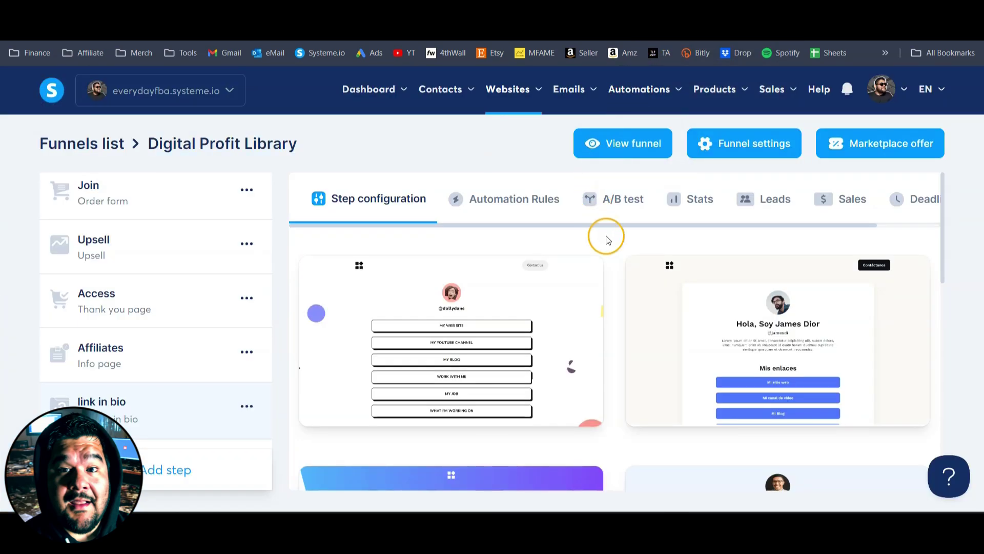
{"action": "scroll", "coordinate": [615, 270], "scroll_direction": "down", "scroll_amount": 2}
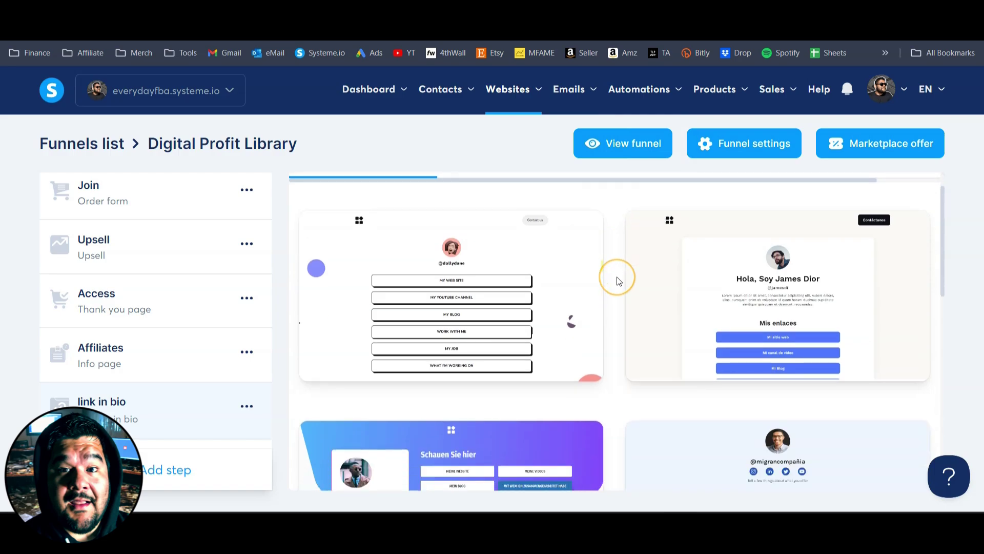
Browse the Digital Profit Library link-in-bio templates and open the Digital stores list.
{"action": "mouse_move", "coordinate": [682, 272]}
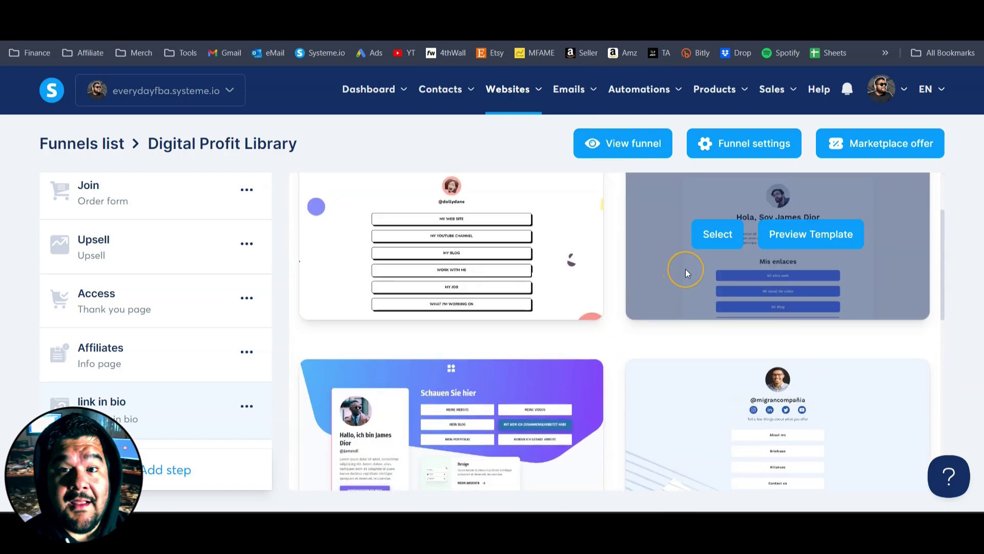
{"action": "scroll", "coordinate": [685, 268], "scroll_direction": "down", "scroll_amount": 2}
{"action": "mouse_move", "coordinate": [676, 324]}
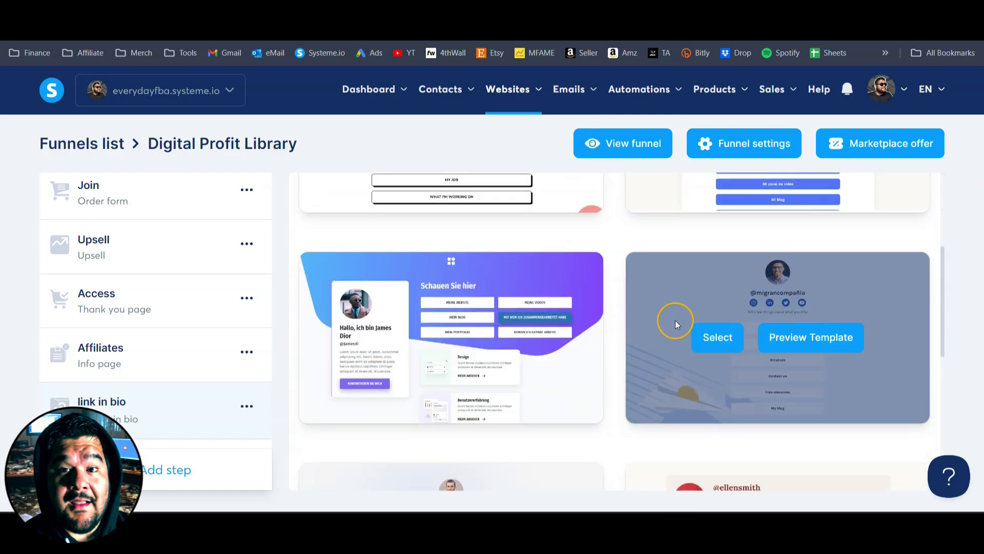
{"action": "scroll", "coordinate": [675, 320], "scroll_direction": "down", "scroll_amount": 4}
{"action": "scroll", "coordinate": [505, 324], "scroll_direction": "down", "scroll_amount": 3}
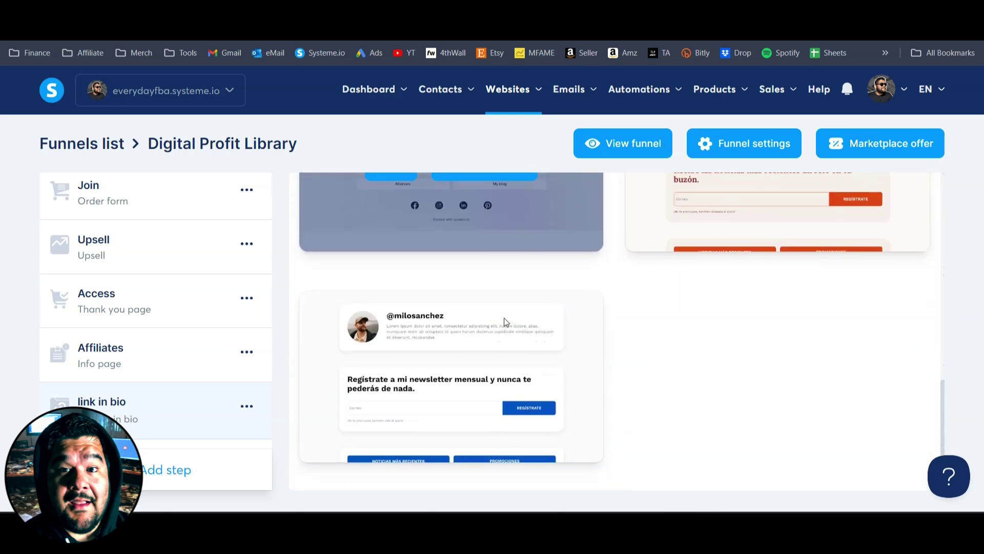
{"action": "mouse_move", "coordinate": [507, 89]}
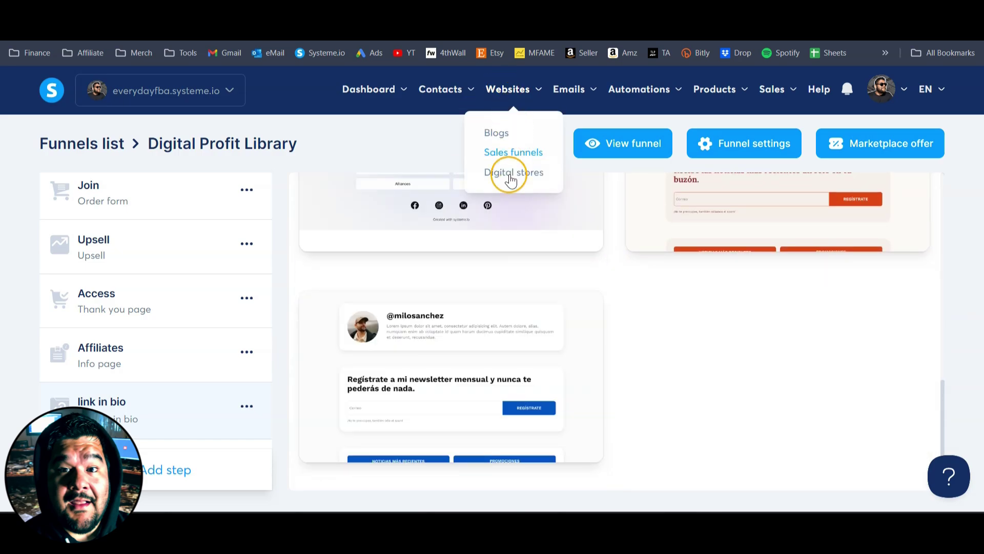
{"action": "left_click", "coordinate": [511, 177]}
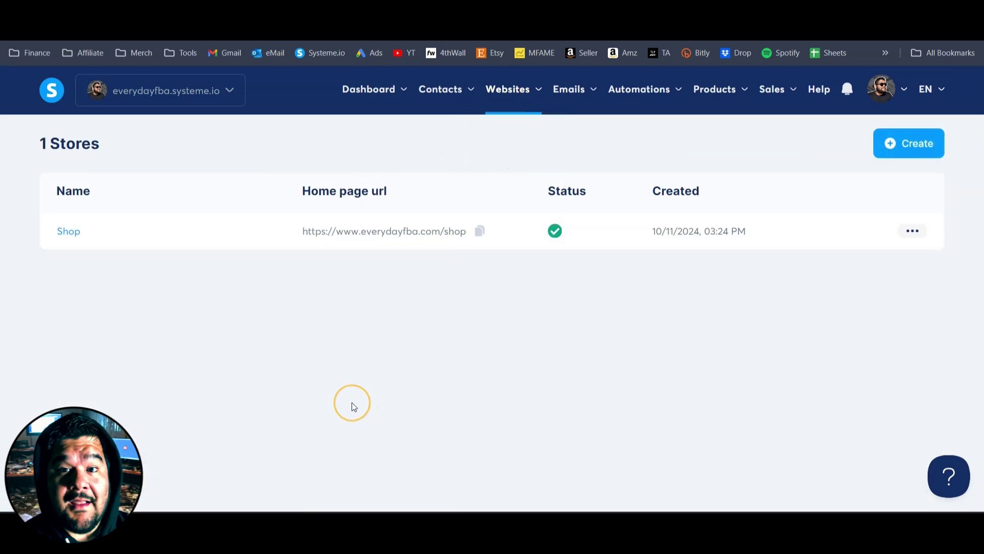
Zoom the page in, cancel the new-store form without saving, and open the Shop store.
{"action": "key", "text": "ctrl+plus"}
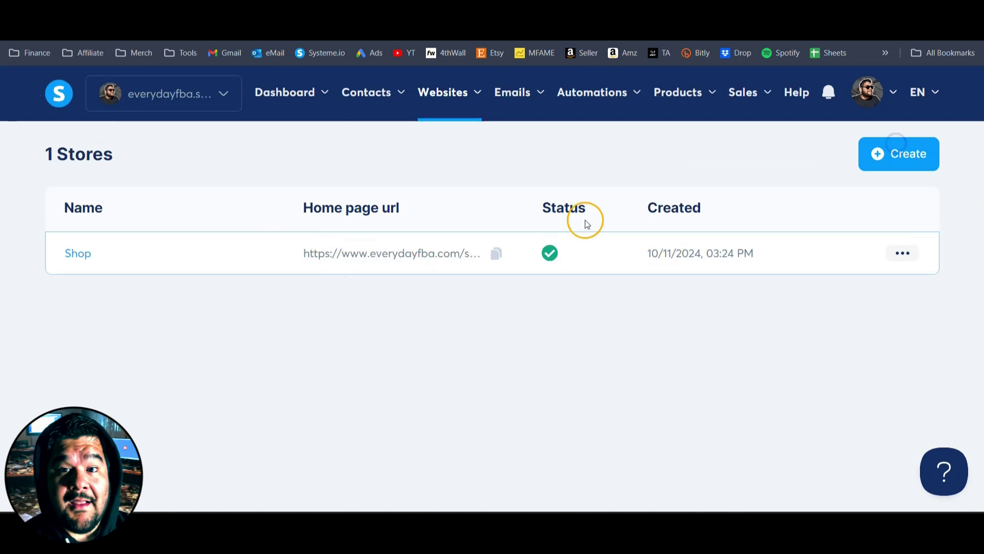
{"action": "left_click", "coordinate": [879, 152]}
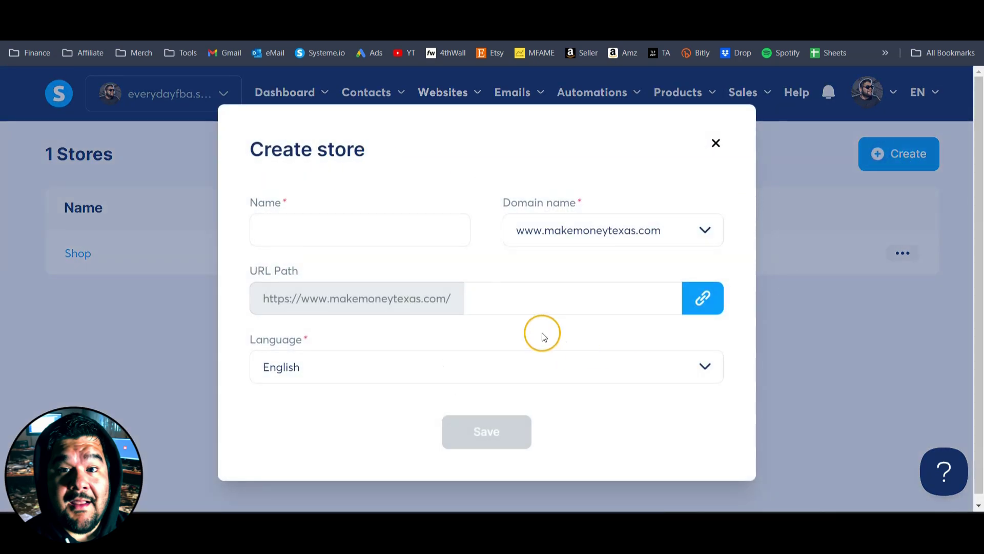
{"action": "left_click", "coordinate": [496, 294]}
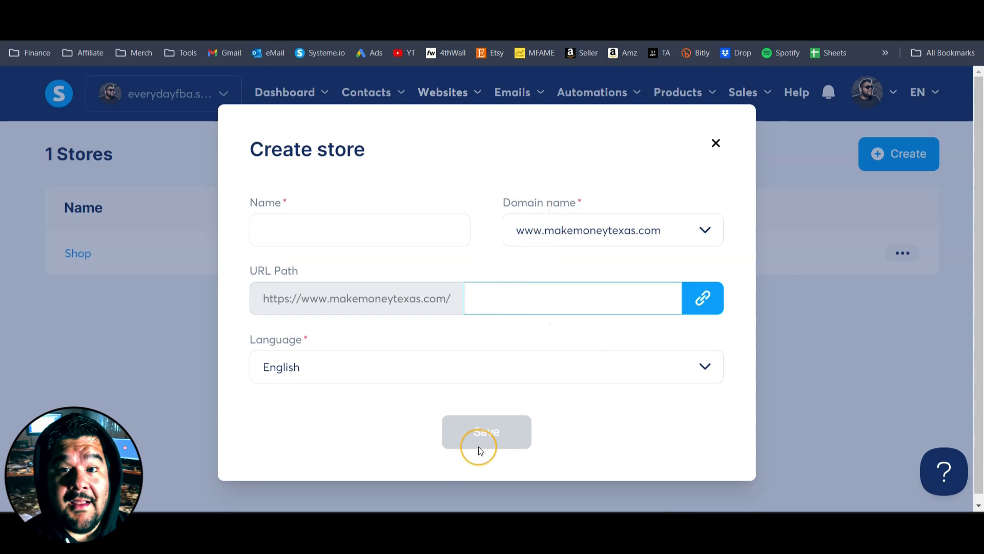
{"action": "key", "text": "Escape"}
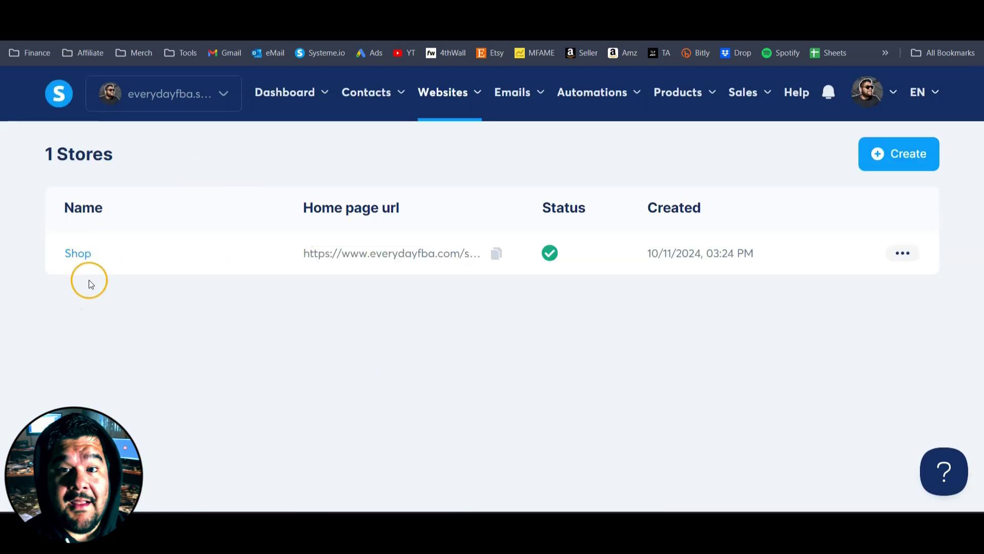
{"action": "left_click", "coordinate": [82, 261]}
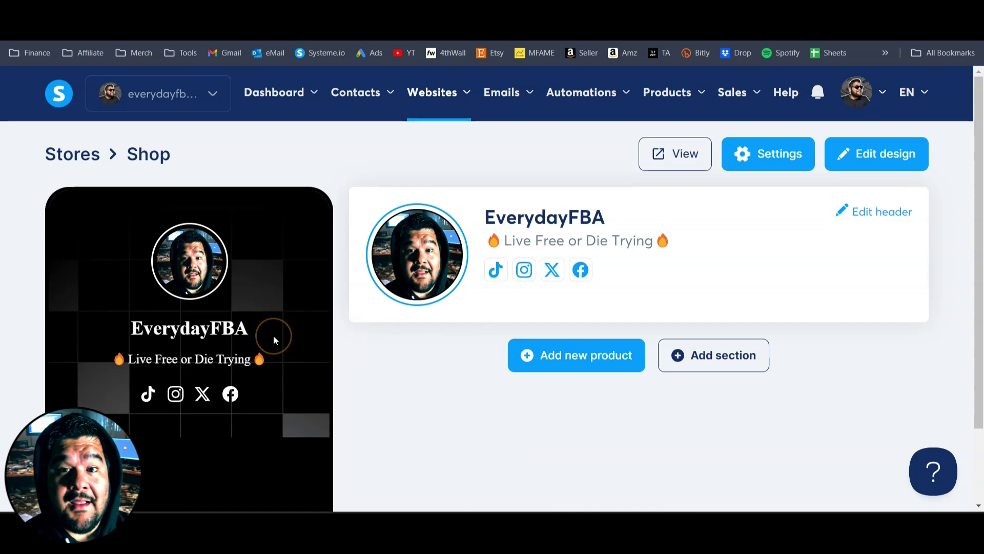
Review the Shop store's header details, including the extra social link fields.
{"action": "scroll", "coordinate": [273, 335], "scroll_direction": "down", "scroll_amount": 2}
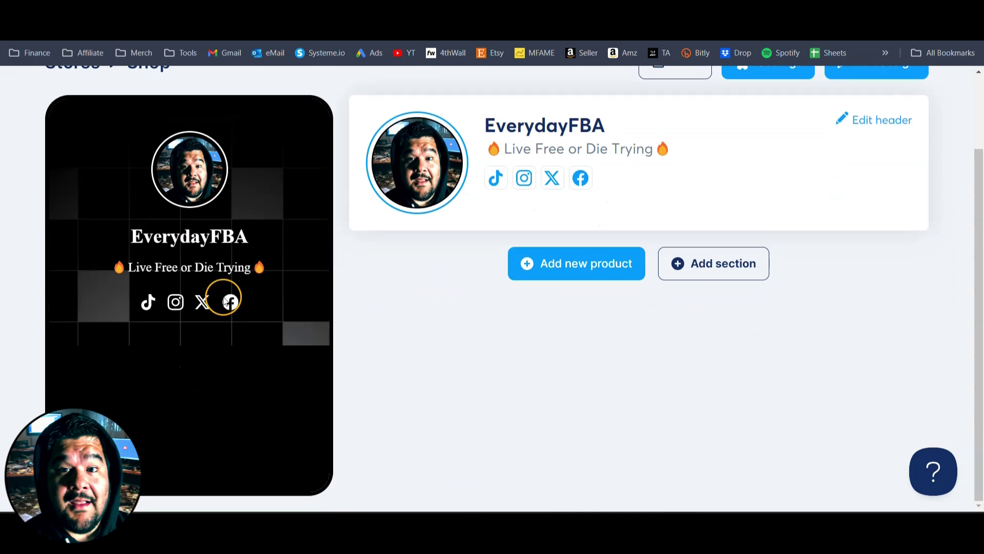
{"action": "scroll", "coordinate": [290, 317], "scroll_direction": "up", "scroll_amount": 2}
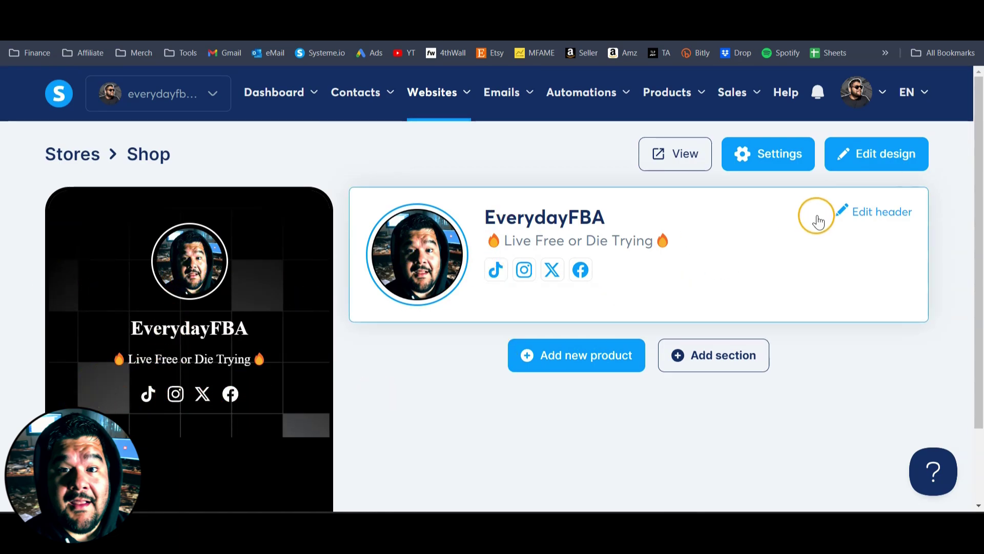
{"action": "left_click", "coordinate": [870, 220]}
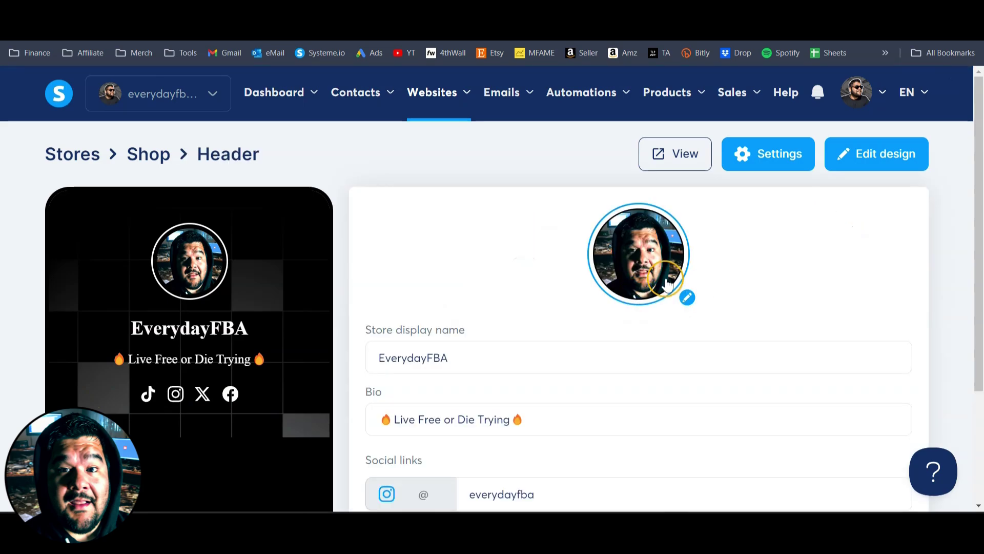
{"action": "scroll", "coordinate": [309, 291], "scroll_direction": "down", "scroll_amount": 2}
{"action": "scroll", "coordinate": [432, 281], "scroll_direction": "down", "scroll_amount": 1}
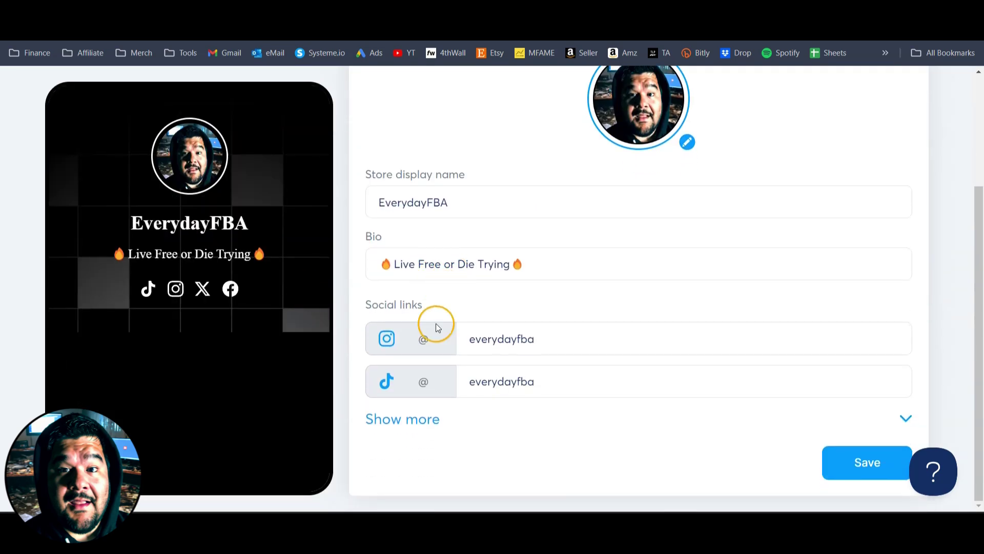
{"action": "left_click", "coordinate": [417, 421]}
{"action": "scroll", "coordinate": [463, 335], "scroll_direction": "down", "scroll_amount": 2}
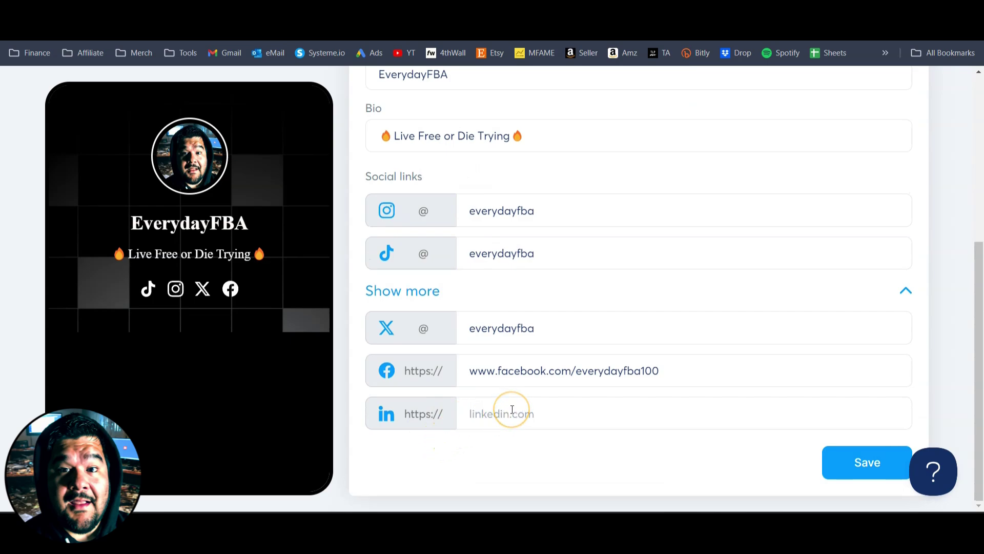
{"action": "scroll", "coordinate": [512, 410], "scroll_direction": "up", "scroll_amount": 5}
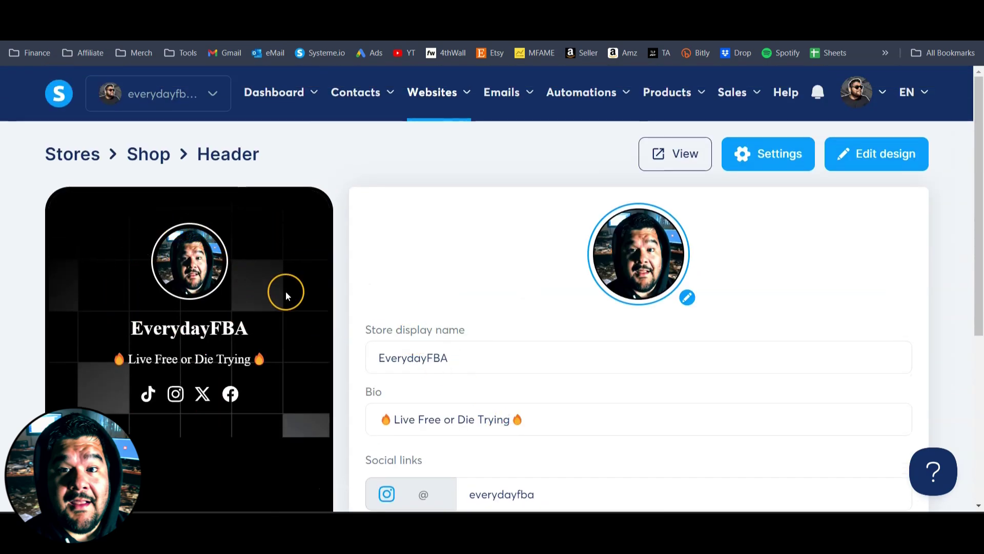
Browse the store's design themes and open the light theme colour picker.
{"action": "left_click", "coordinate": [865, 162]}
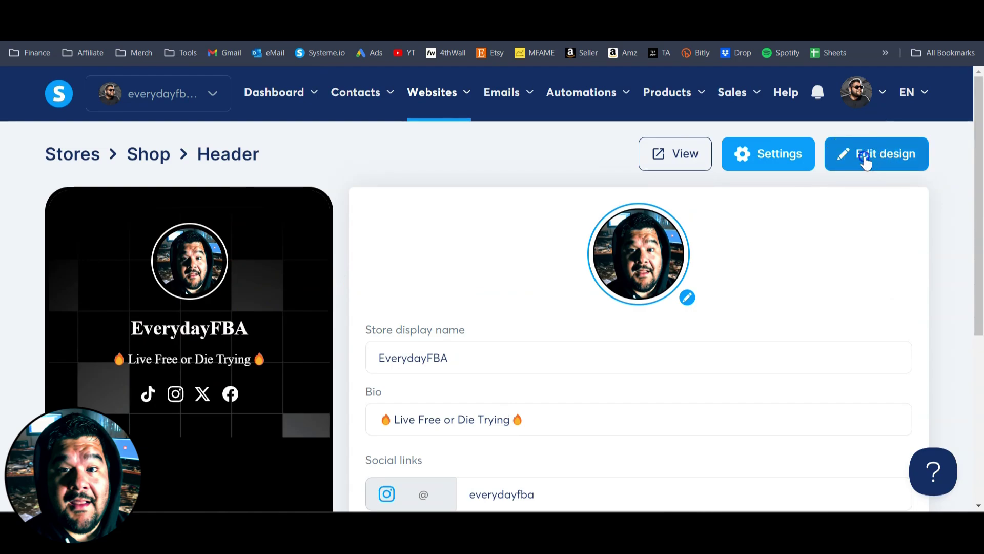
{"action": "scroll", "coordinate": [642, 343], "scroll_direction": "down", "scroll_amount": 15}
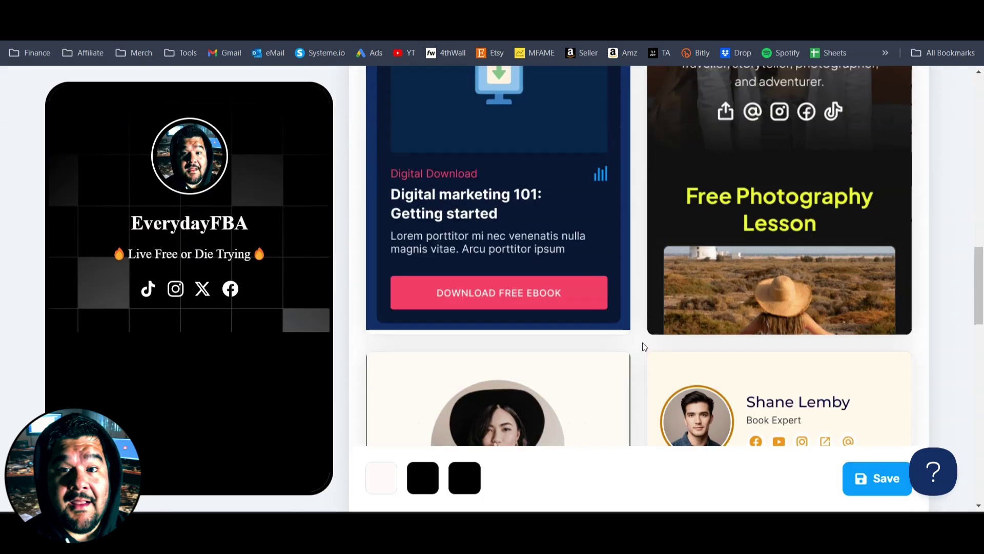
{"action": "scroll", "coordinate": [641, 345], "scroll_direction": "up", "scroll_amount": 15}
{"action": "scroll", "coordinate": [675, 334], "scroll_direction": "down", "scroll_amount": 2}
{"action": "scroll", "coordinate": [674, 334], "scroll_direction": "down", "scroll_amount": 2}
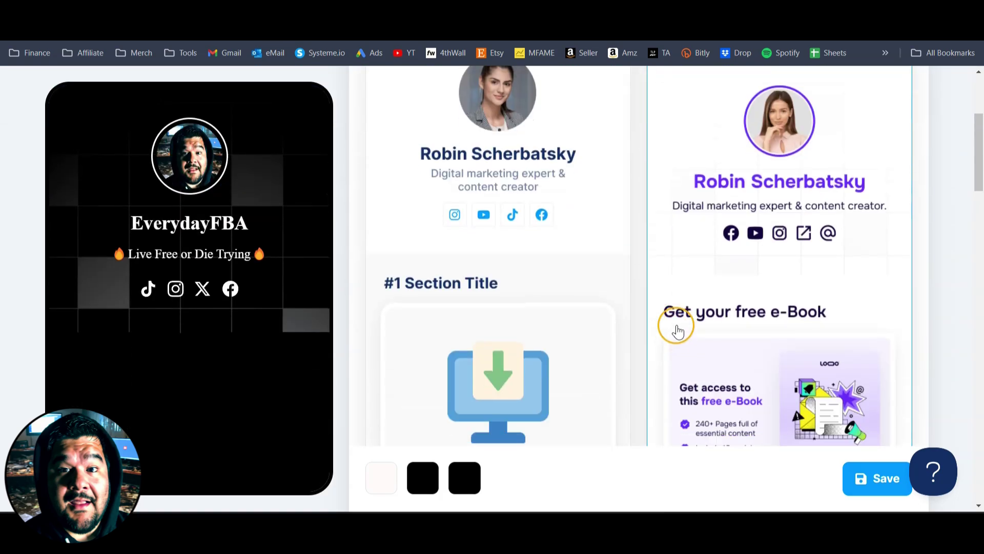
{"action": "left_click", "coordinate": [383, 481]}
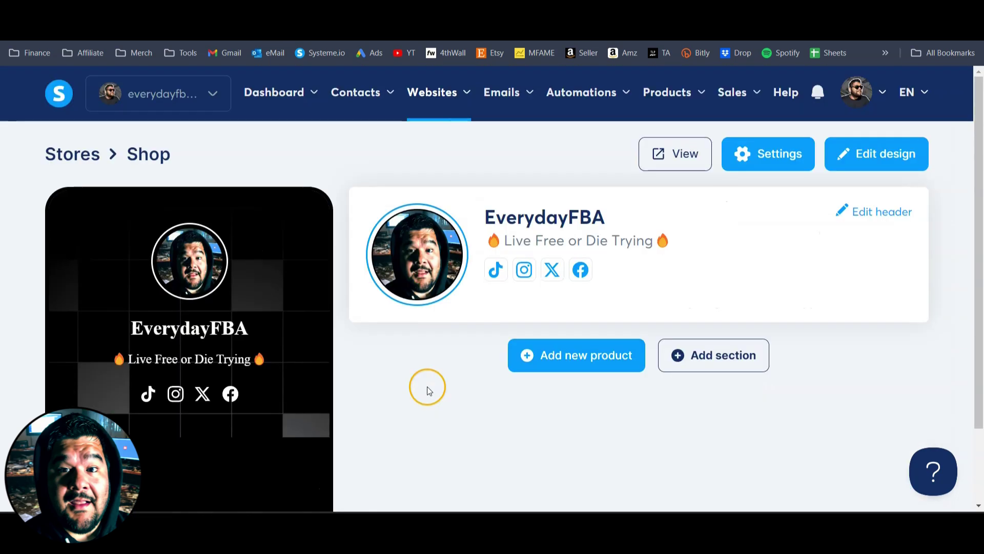
Start a new product in the Shop store as an External link / url.
{"action": "left_click", "coordinate": [582, 365]}
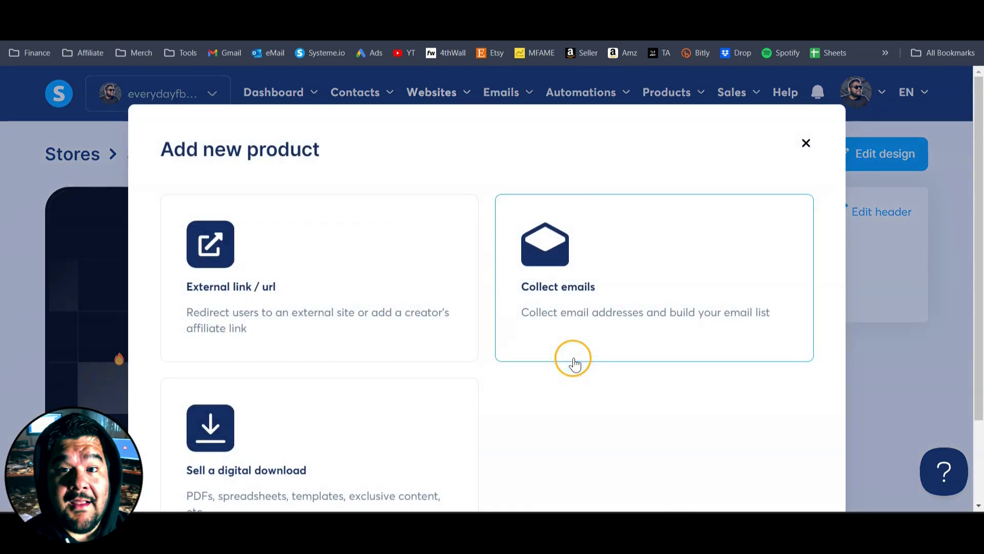
{"action": "scroll", "coordinate": [573, 407], "scroll_direction": "down", "scroll_amount": 2}
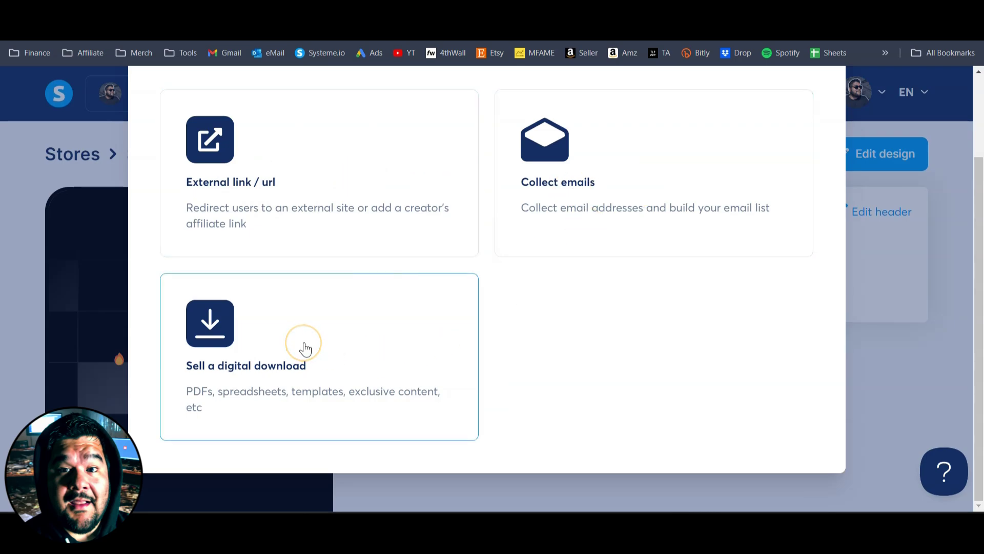
{"action": "scroll", "coordinate": [305, 348], "scroll_direction": "down", "scroll_amount": 2}
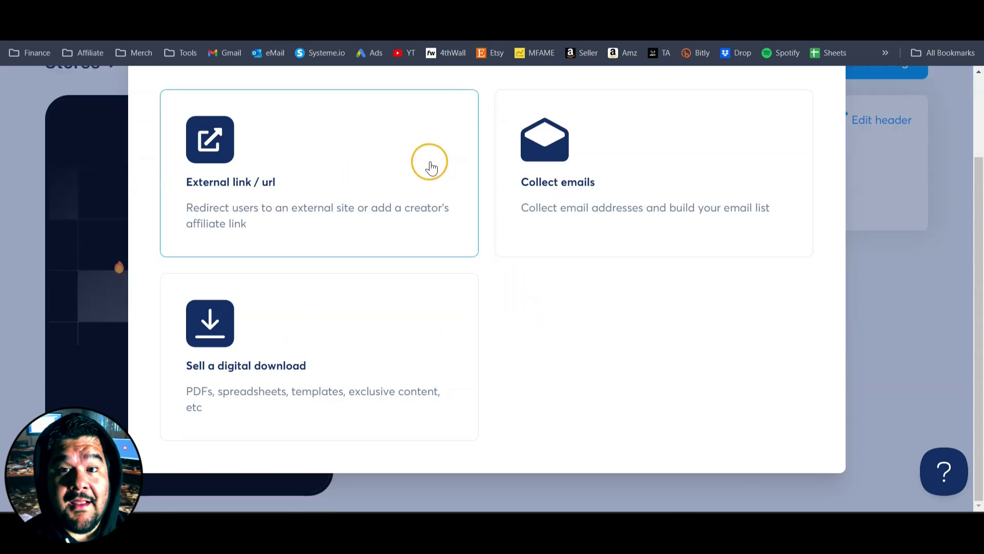
{"action": "left_click", "coordinate": [327, 194]}
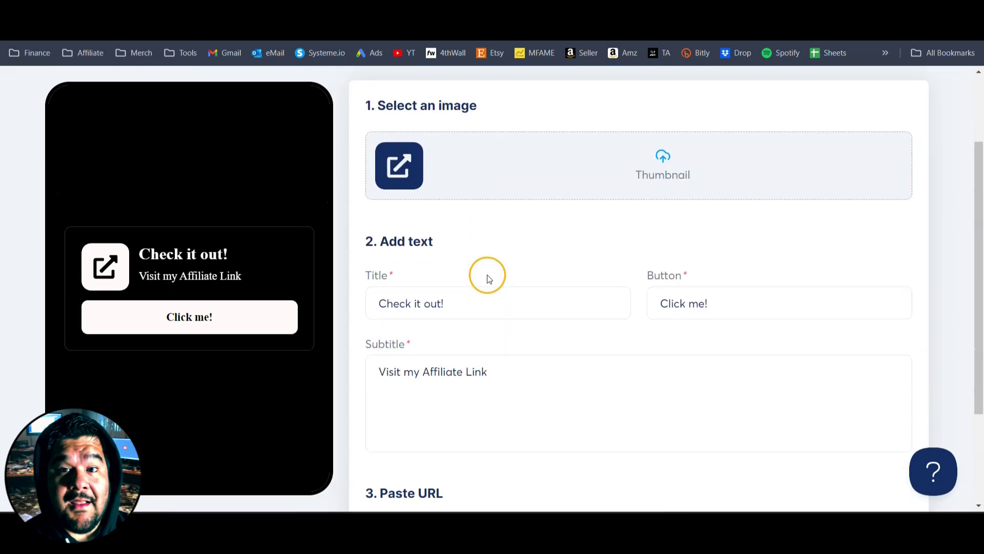
Paste the affiliate signup URL and publish the 'Launch Your Business' link product.
{"action": "scroll", "coordinate": [494, 236], "scroll_direction": "down", "scroll_amount": 2}
{"action": "scroll", "coordinate": [419, 289], "scroll_direction": "down", "scroll_amount": 2}
{"action": "left_click_drag", "start_coordinate": [774, 202], "coordinate": [669, 196]}
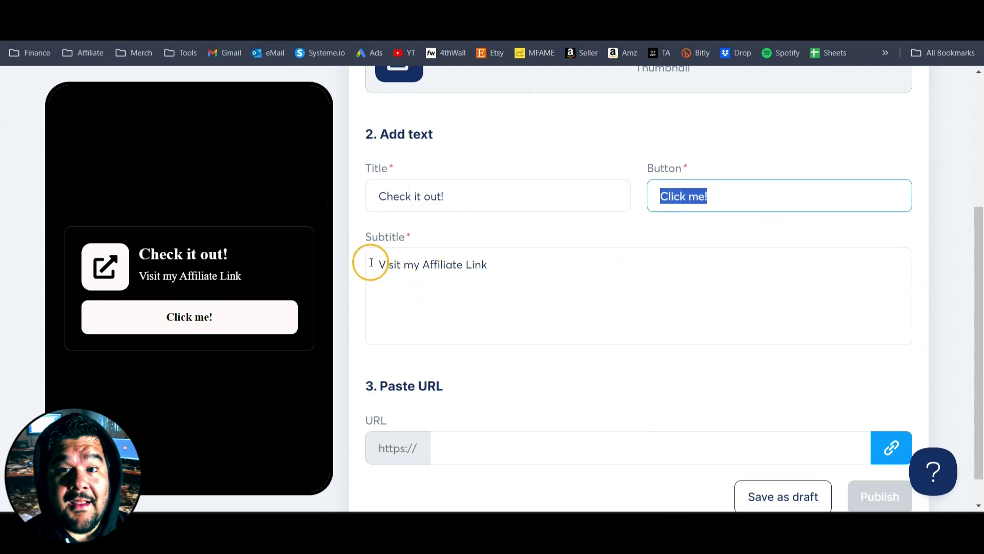
{"action": "left_click_drag", "start_coordinate": [368, 264], "coordinate": [537, 265]}
{"action": "scroll", "coordinate": [477, 299], "scroll_direction": "down", "scroll_amount": 1}
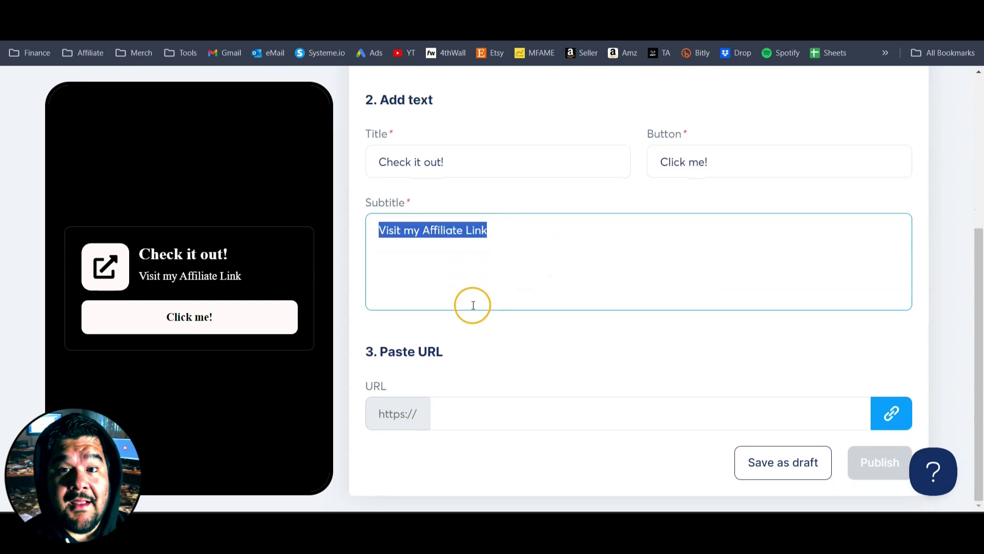
{"action": "left_click_drag", "start_coordinate": [367, 352], "coordinate": [494, 352]}
{"action": "left_click", "coordinate": [481, 428]}
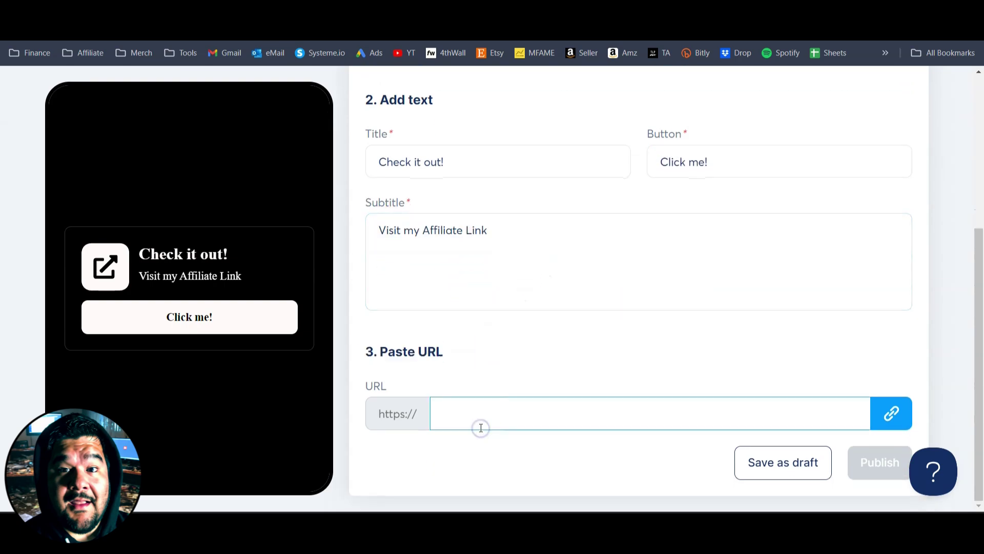
{"action": "key", "text": "ctrl+v"}
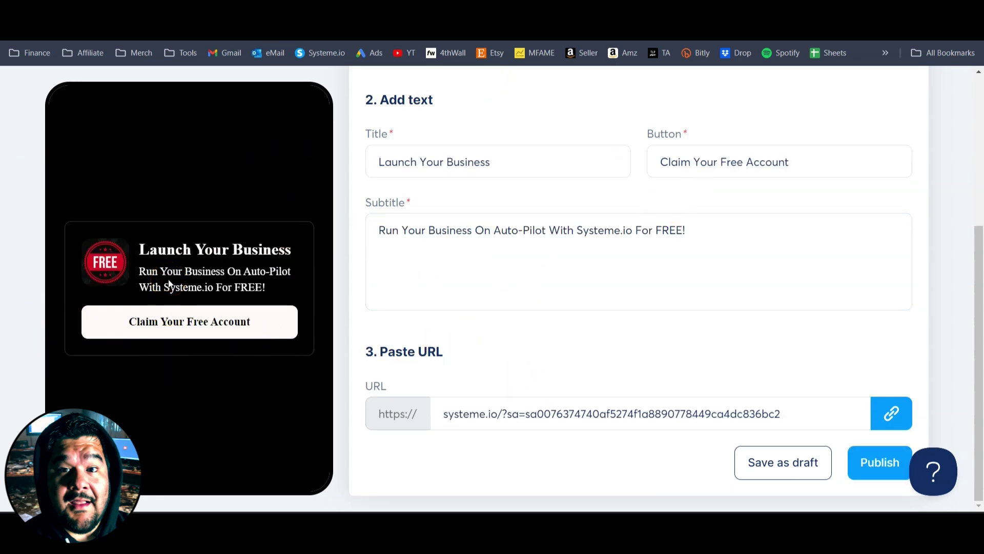
{"action": "left_click", "coordinate": [866, 468]}
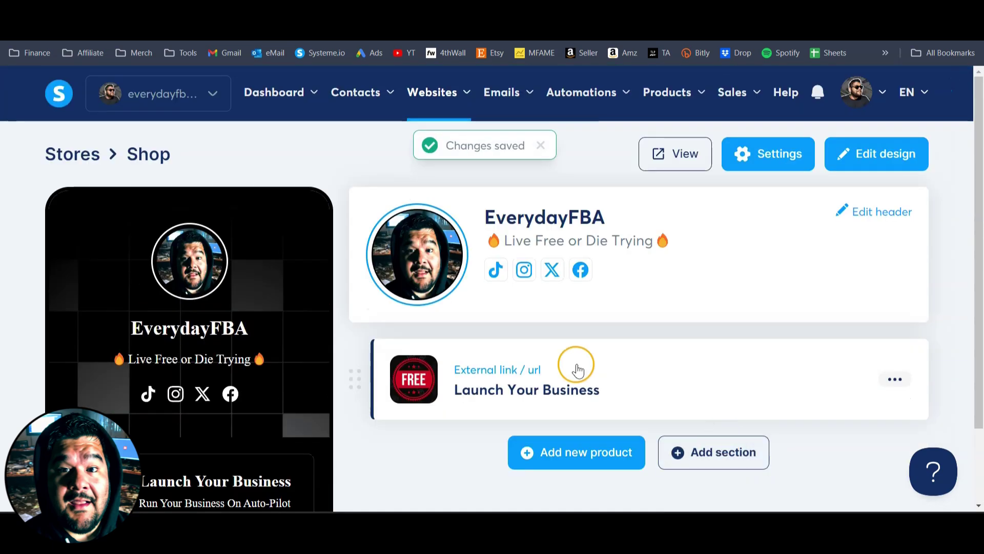
Add another product to Shop using the Sell a digital download type.
{"action": "scroll", "coordinate": [576, 364], "scroll_direction": "down", "scroll_amount": 2}
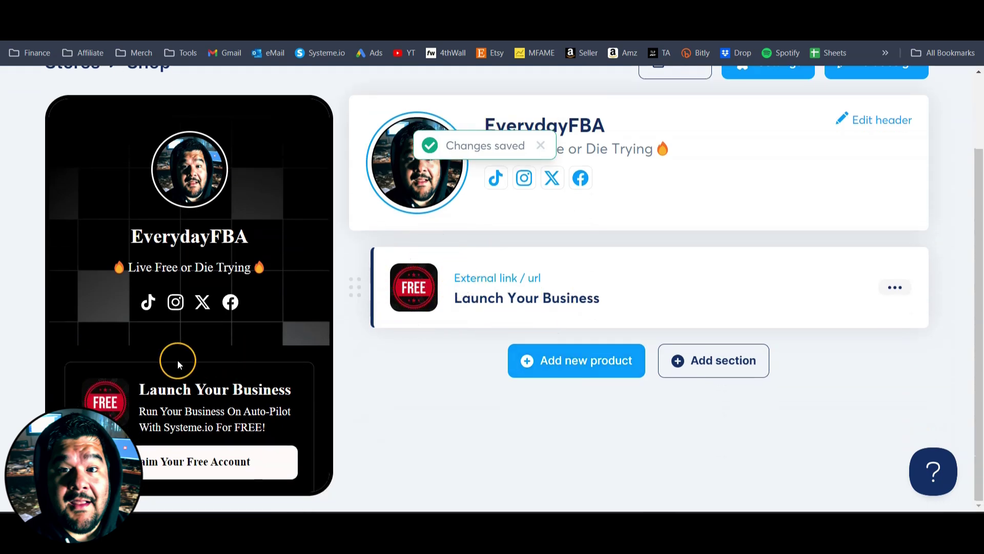
{"action": "scroll", "coordinate": [176, 358], "scroll_direction": "down", "scroll_amount": 1}
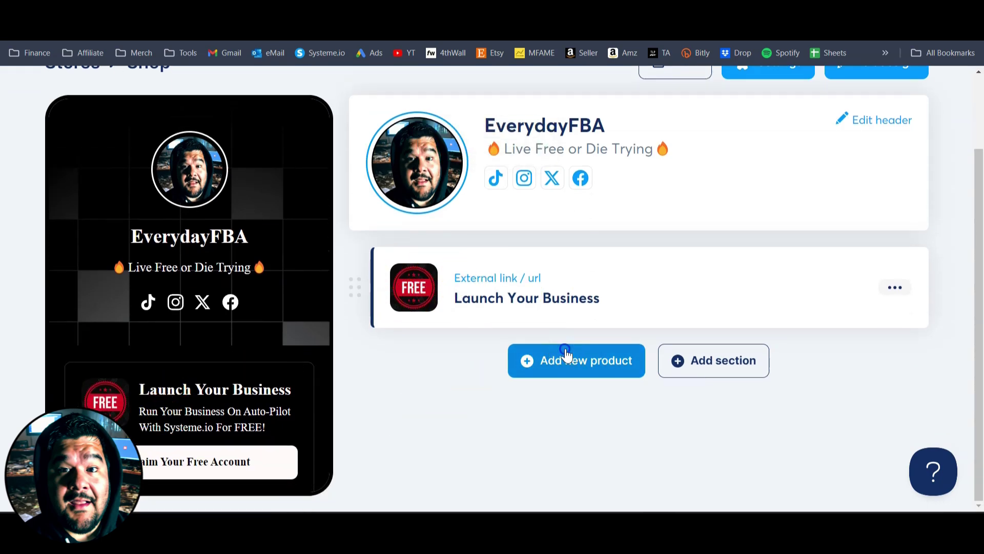
{"action": "left_click", "coordinate": [567, 358]}
{"action": "scroll", "coordinate": [452, 358], "scroll_direction": "down", "scroll_amount": 2}
{"action": "left_click", "coordinate": [406, 367]}
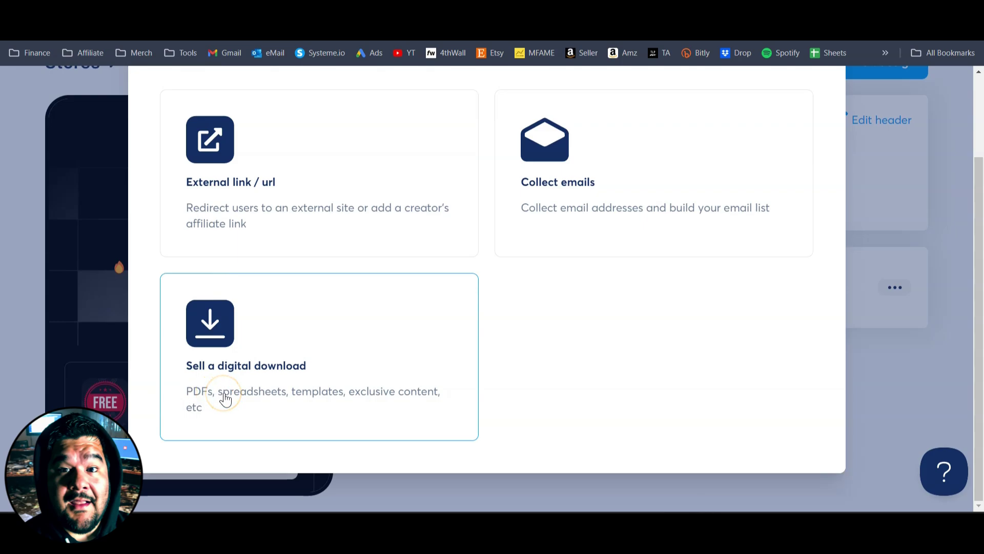
{"action": "left_click", "coordinate": [222, 341]}
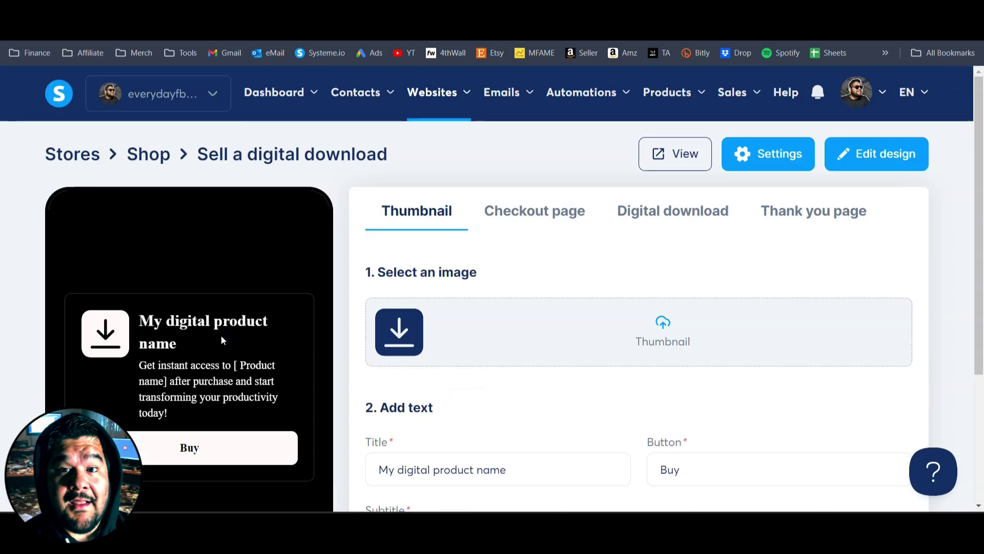
Save the Digital Profit Library thumbnail, title, subtitle and 'Get Instant Access' button.
{"action": "scroll", "coordinate": [563, 393], "scroll_direction": "down", "scroll_amount": 2}
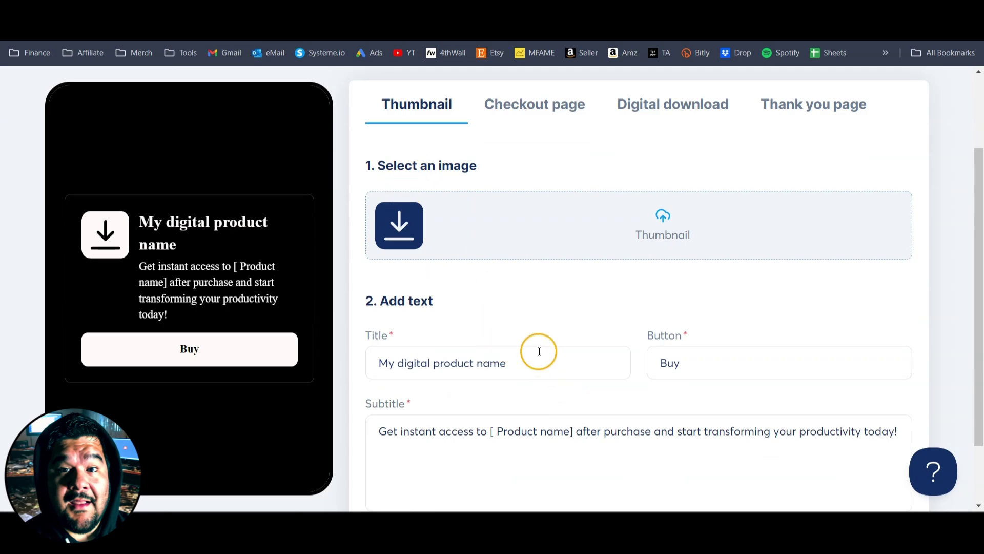
{"action": "scroll", "coordinate": [533, 307], "scroll_direction": "down", "scroll_amount": 2}
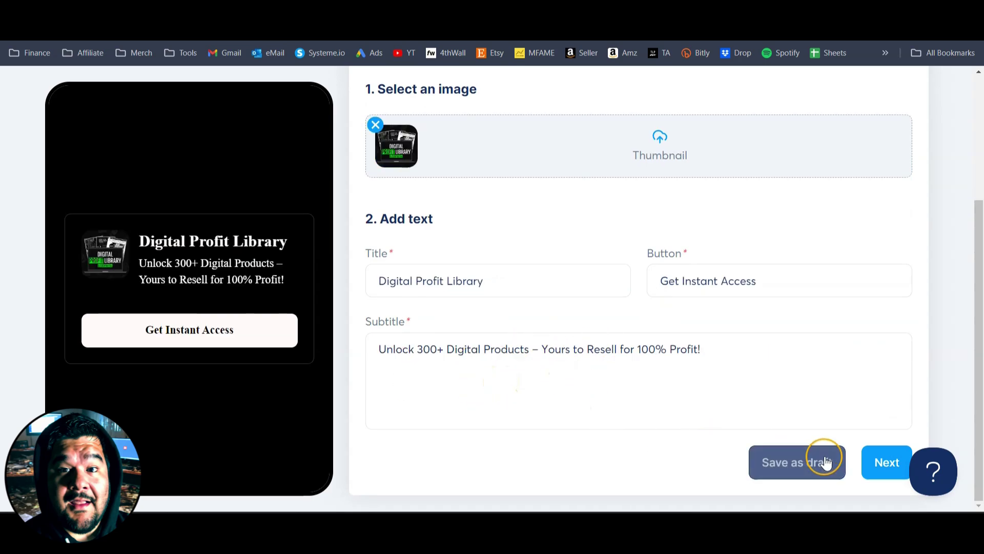
{"action": "left_click", "coordinate": [886, 464]}
{"action": "scroll", "coordinate": [559, 328], "scroll_direction": "up", "scroll_amount": 15}
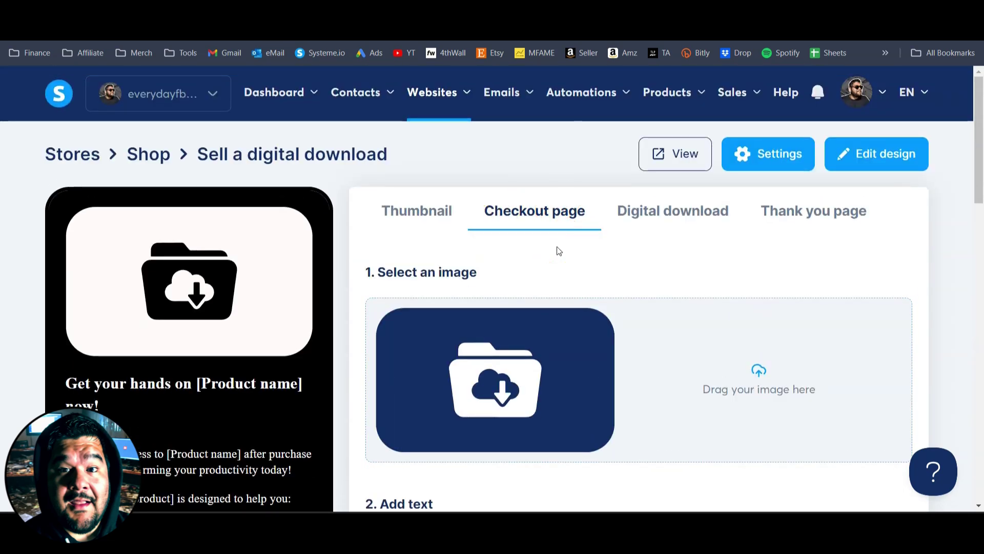
Scroll the checkout settings down to the empty Price plans section.
{"action": "scroll", "coordinate": [559, 250], "scroll_direction": "down", "scroll_amount": 2}
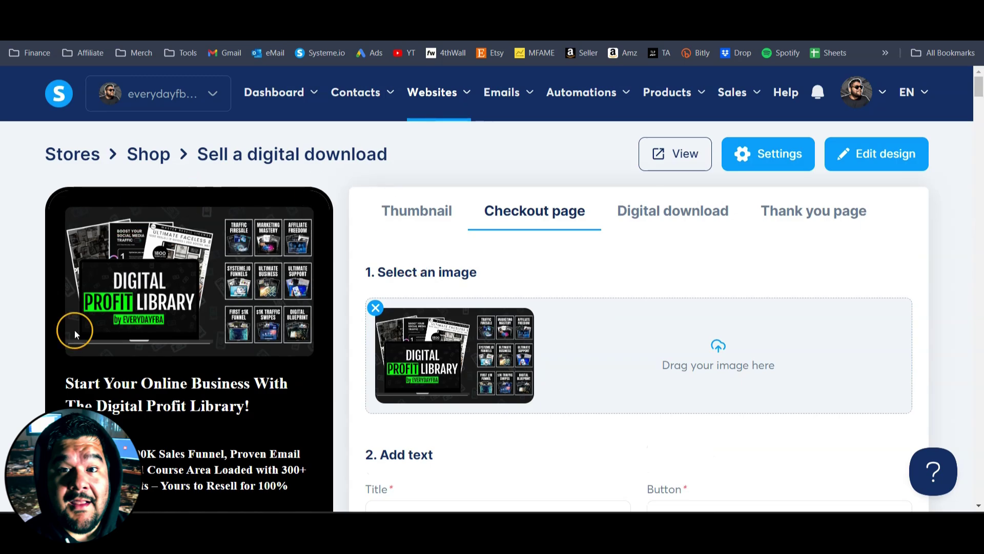
{"action": "scroll", "coordinate": [179, 279], "scroll_direction": "down", "scroll_amount": 10}
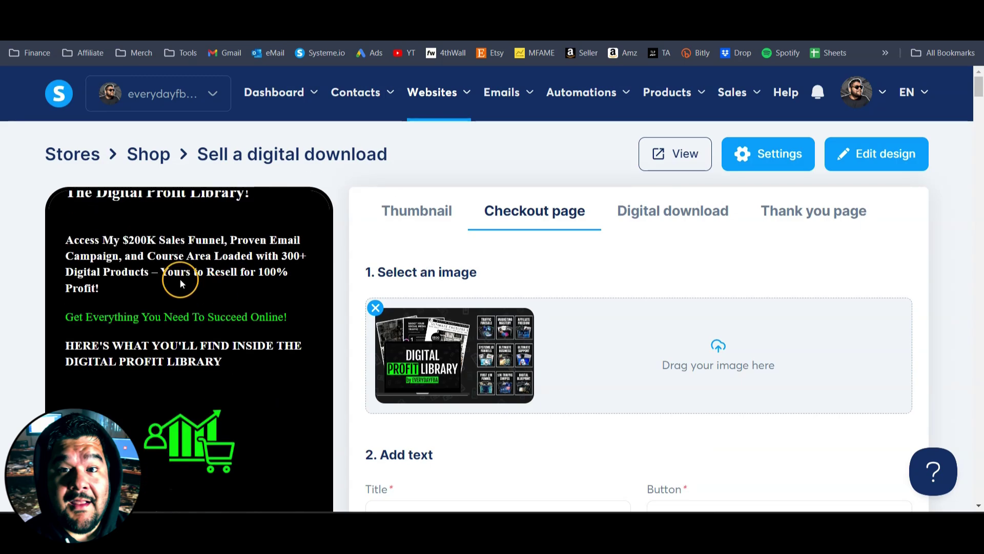
{"action": "scroll", "coordinate": [177, 278], "scroll_direction": "down", "scroll_amount": 15}
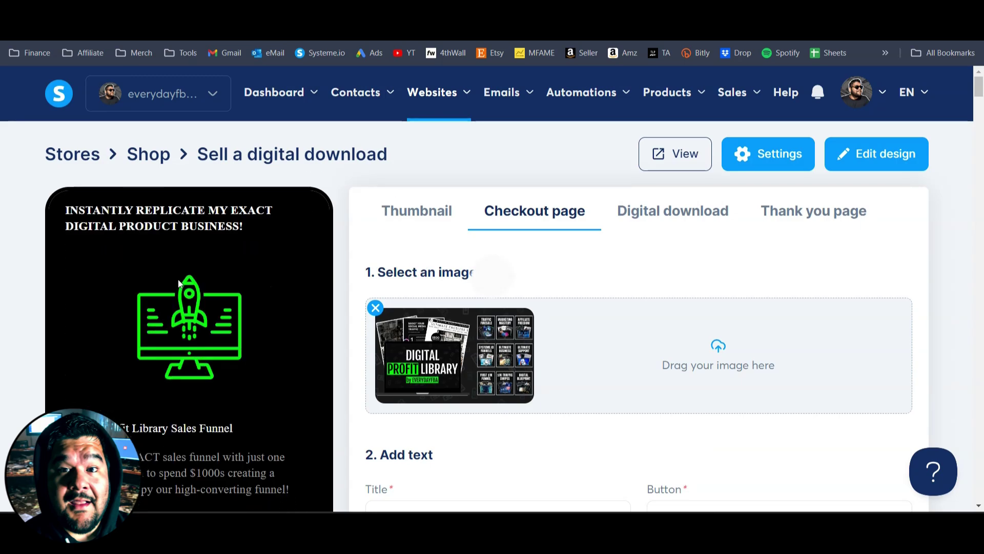
{"action": "scroll", "coordinate": [178, 278], "scroll_direction": "down", "scroll_amount": 15}
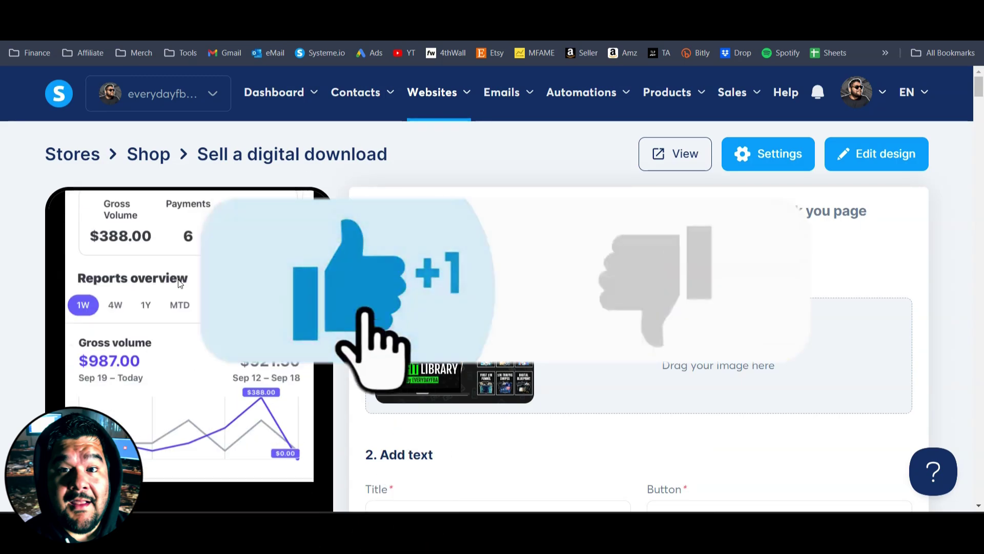
{"action": "scroll", "coordinate": [179, 284], "scroll_direction": "down", "scroll_amount": 15}
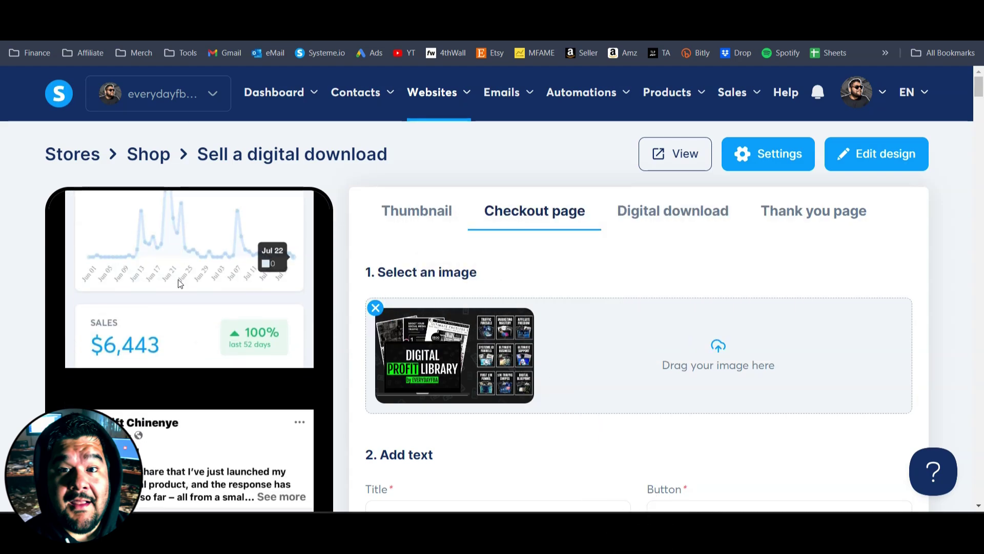
{"action": "scroll", "coordinate": [179, 284], "scroll_direction": "down", "scroll_amount": 15}
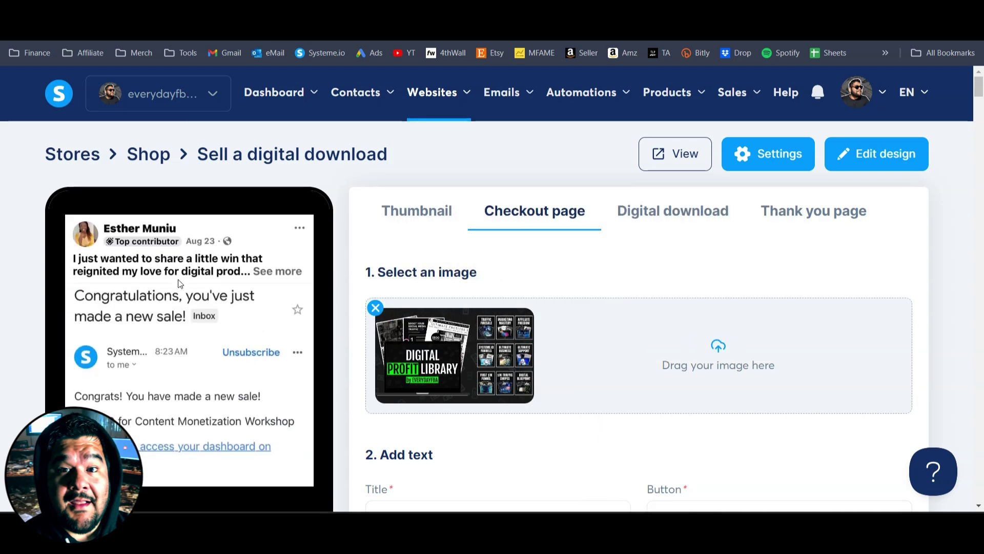
{"action": "scroll", "coordinate": [178, 283], "scroll_direction": "down", "scroll_amount": 15}
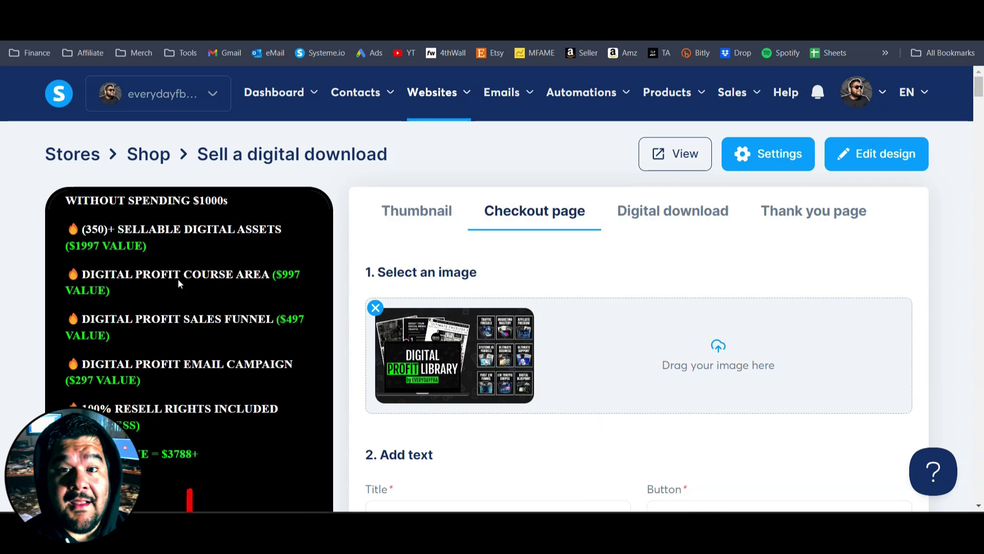
{"action": "scroll", "coordinate": [585, 333], "scroll_direction": "down", "scroll_amount": 10}
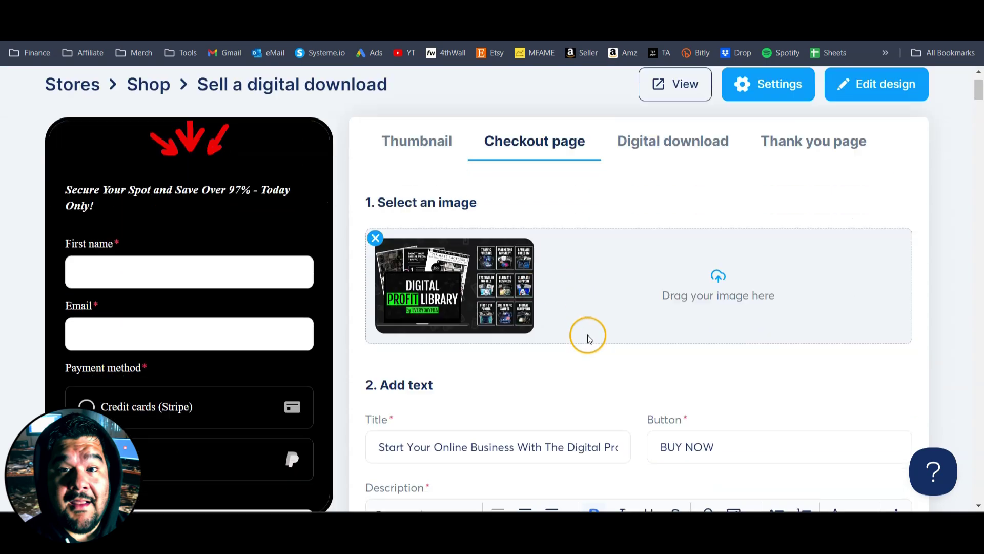
{"action": "left_click_drag", "start_coordinate": [973, 154], "coordinate": [954, 492]}
{"action": "scroll", "coordinate": [416, 374], "scroll_direction": "up", "scroll_amount": 2}
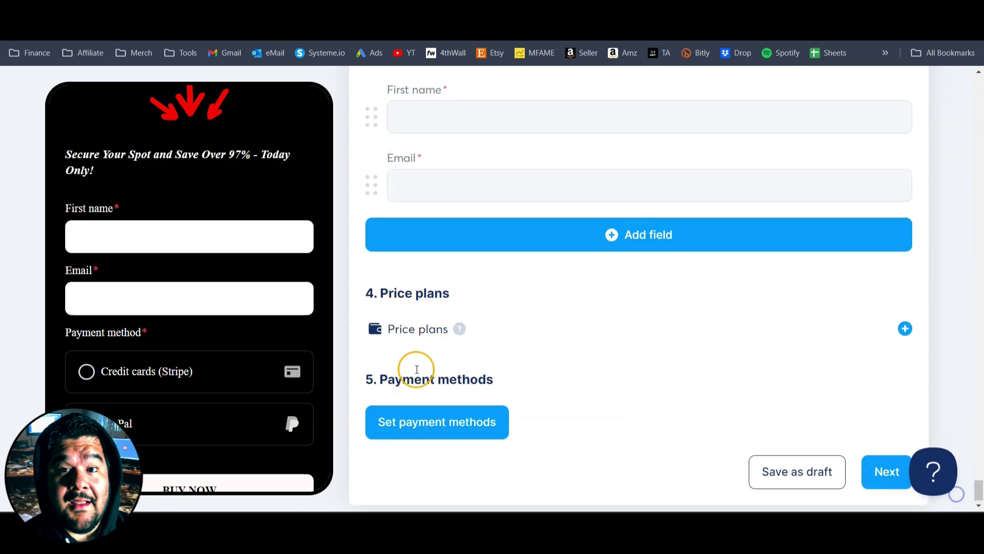
Review the Collect info form's First name and Email fields and the extra field types, leaving them unchanged.
{"action": "left_click_drag", "start_coordinate": [368, 152], "coordinate": [457, 154]}
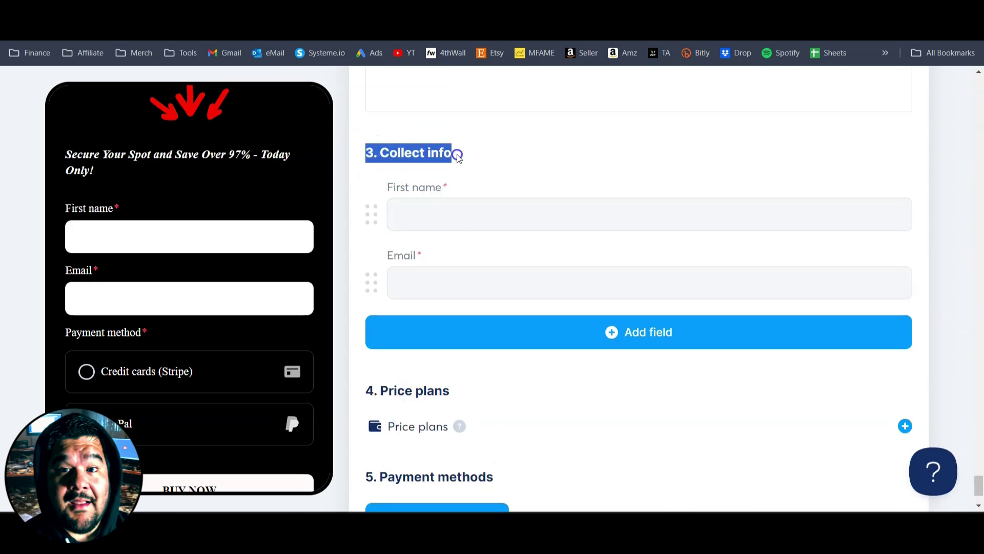
{"action": "left_click_drag", "start_coordinate": [373, 390], "coordinate": [470, 395]}
{"action": "left_click_drag", "start_coordinate": [365, 478], "coordinate": [513, 485]}
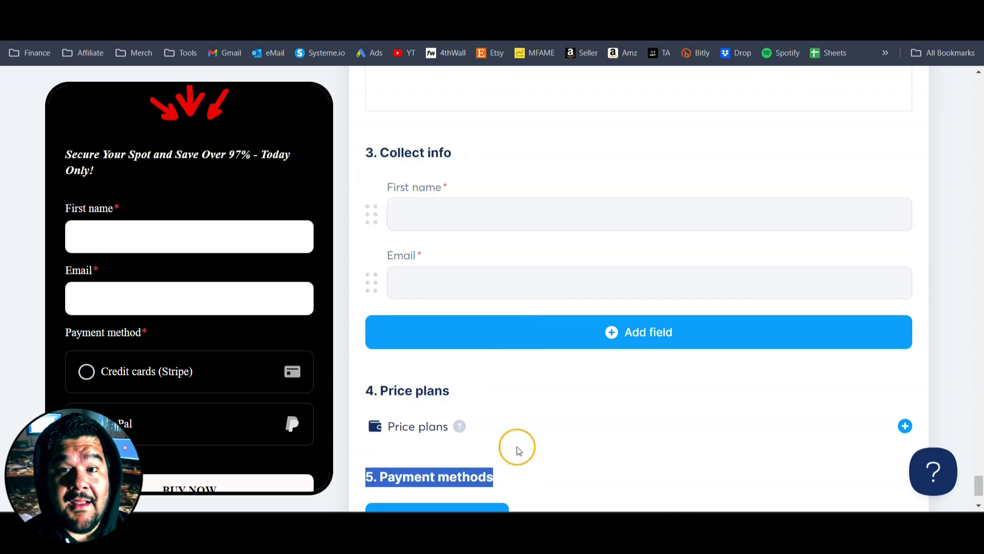
{"action": "left_click_drag", "start_coordinate": [379, 152], "coordinate": [460, 152]}
{"action": "left_click_drag", "start_coordinate": [400, 194], "coordinate": [436, 264]}
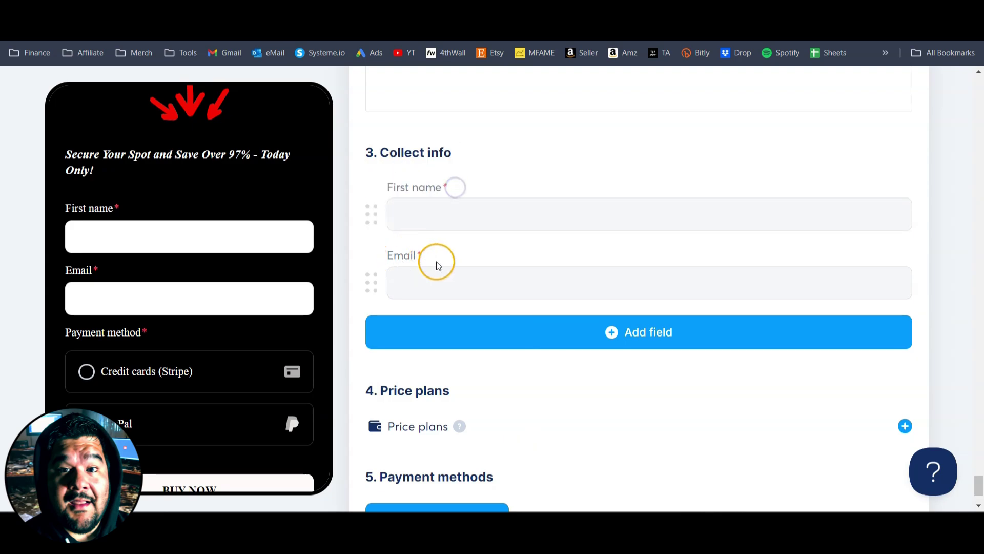
{"action": "left_click", "coordinate": [621, 333]}
{"action": "left_click", "coordinate": [344, 262]}
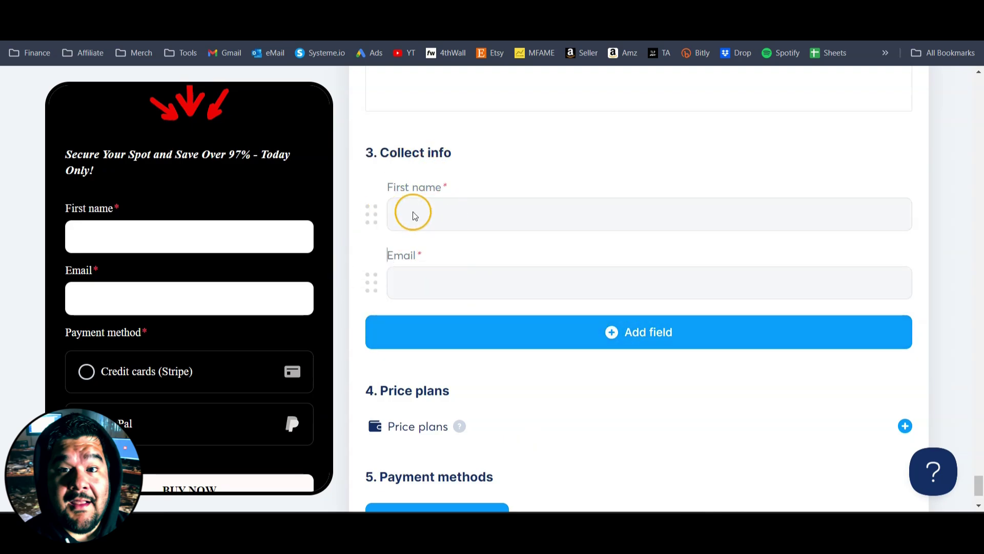
{"action": "scroll", "coordinate": [367, 309], "scroll_direction": "down", "scroll_amount": 1}
{"action": "scroll", "coordinate": [367, 308], "scroll_direction": "down", "scroll_amount": 1}
{"action": "left_click_drag", "start_coordinate": [364, 291], "coordinate": [457, 287]}
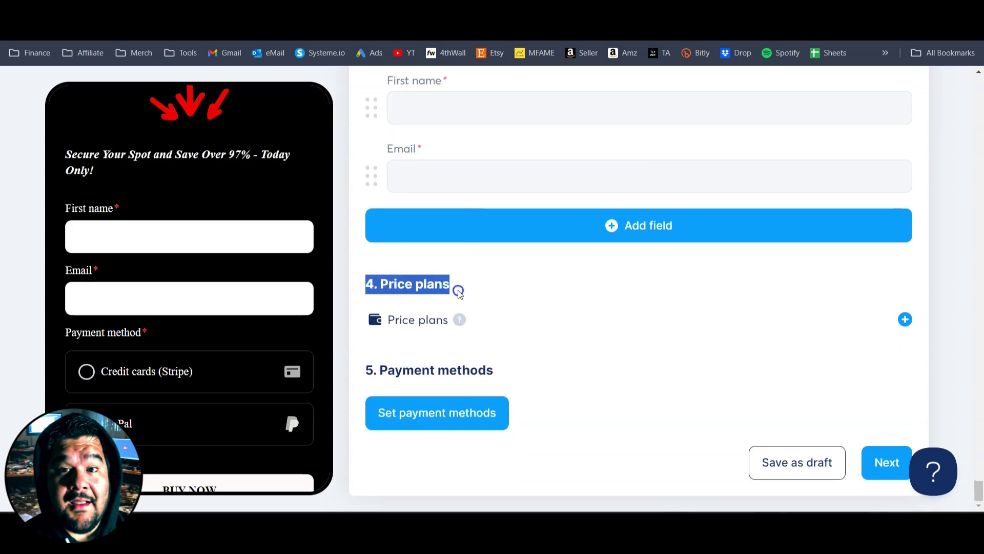
{"action": "left_click", "coordinate": [552, 312]}
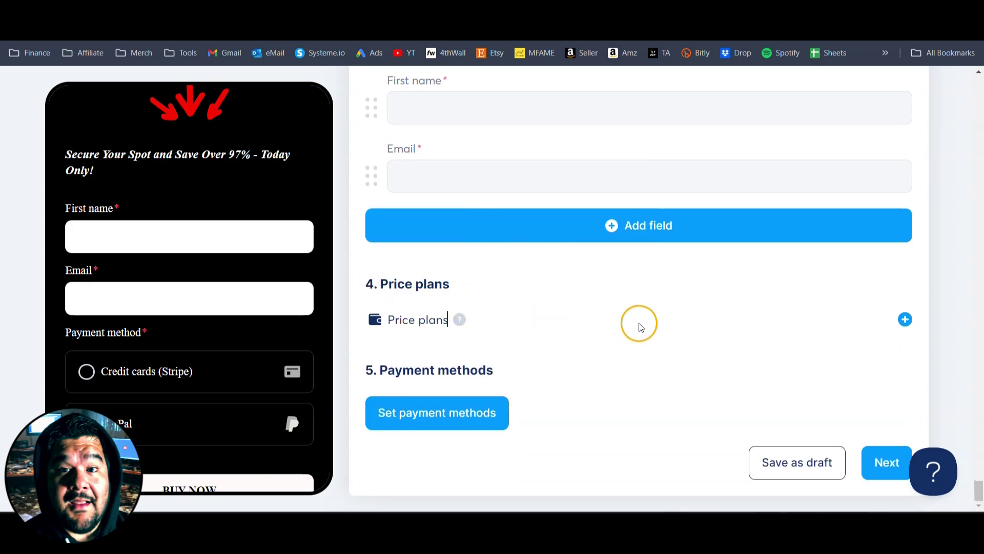
Start a new price plan and keep the One-time payment type.
{"action": "left_click", "coordinate": [905, 319]}
{"action": "scroll", "coordinate": [659, 287], "scroll_direction": "down", "scroll_amount": 2}
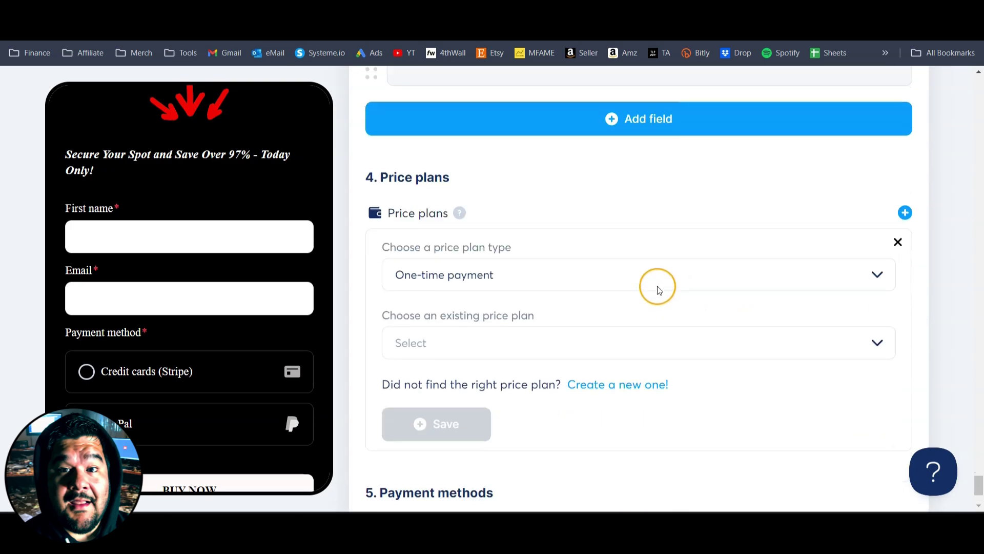
{"action": "left_click", "coordinate": [461, 276]}
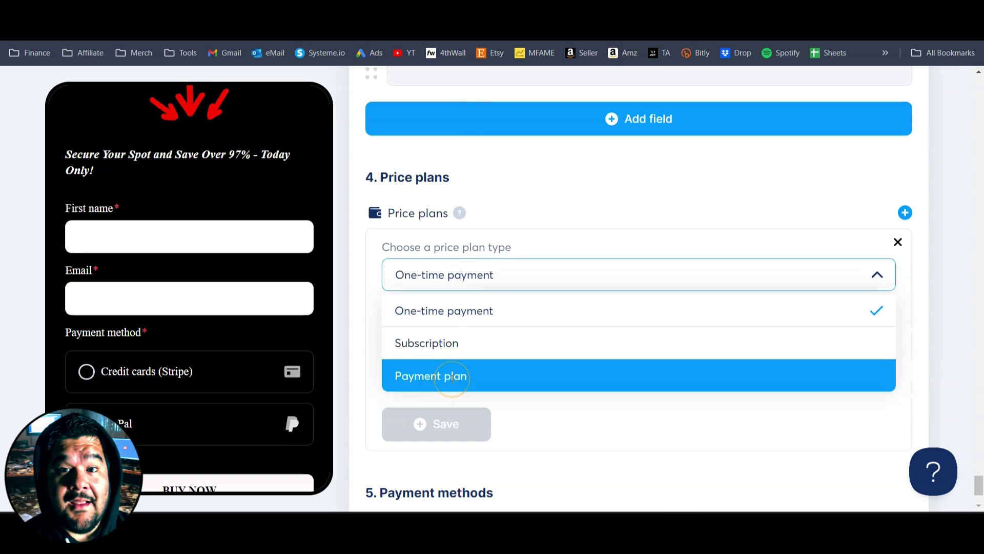
{"action": "left_click", "coordinate": [376, 316]}
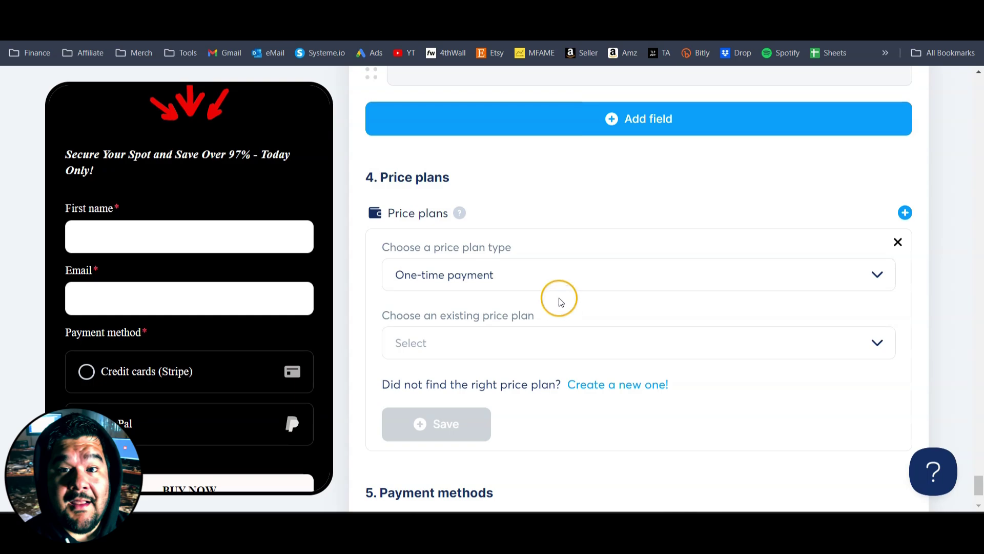
{"action": "left_click", "coordinate": [559, 277]}
{"action": "left_click", "coordinate": [405, 322]}
{"action": "triple_click", "coordinate": [476, 279]}
{"action": "left_click", "coordinate": [353, 338]}
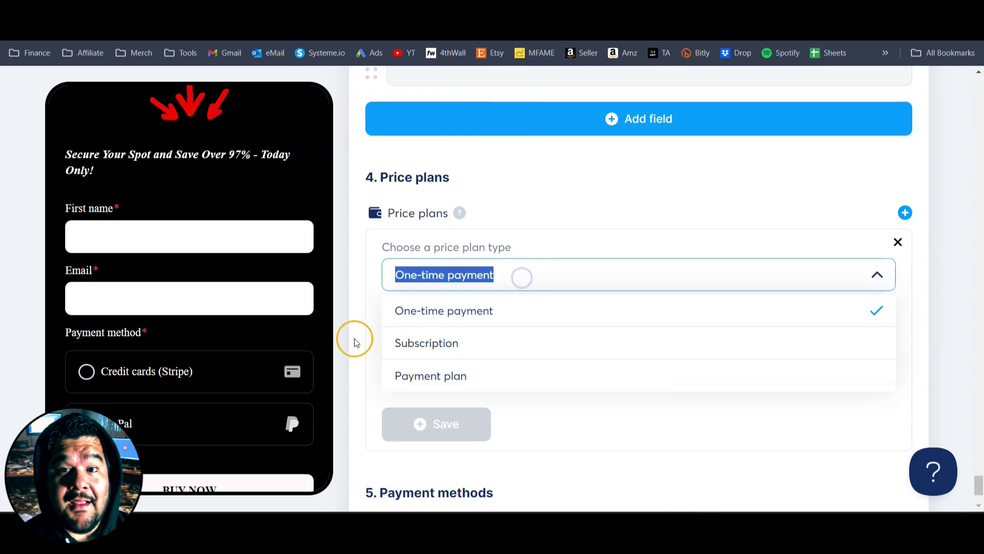
Select the existing DIGITAL PROFIT LIBRARY $97.00 plan and save it to the checkout.
{"action": "left_click", "coordinate": [433, 350]}
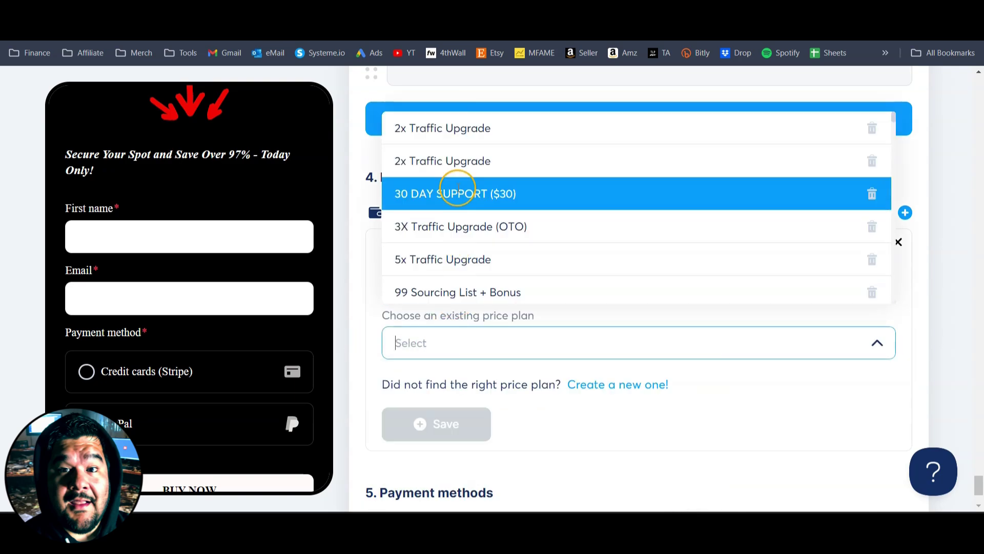
{"action": "scroll", "coordinate": [456, 197], "scroll_direction": "down", "scroll_amount": 3}
{"action": "scroll", "coordinate": [454, 202], "scroll_direction": "down", "scroll_amount": 5}
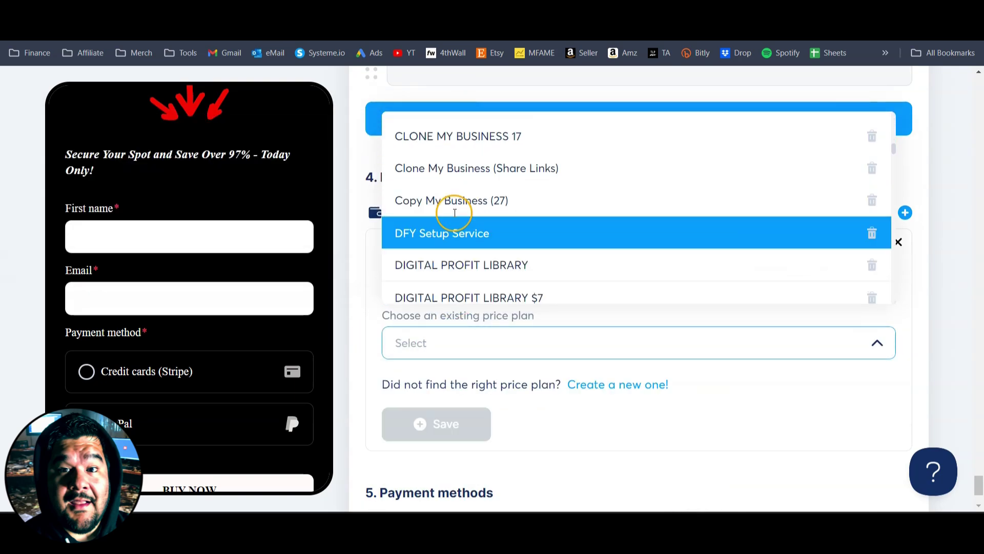
{"action": "left_click", "coordinate": [465, 271]}
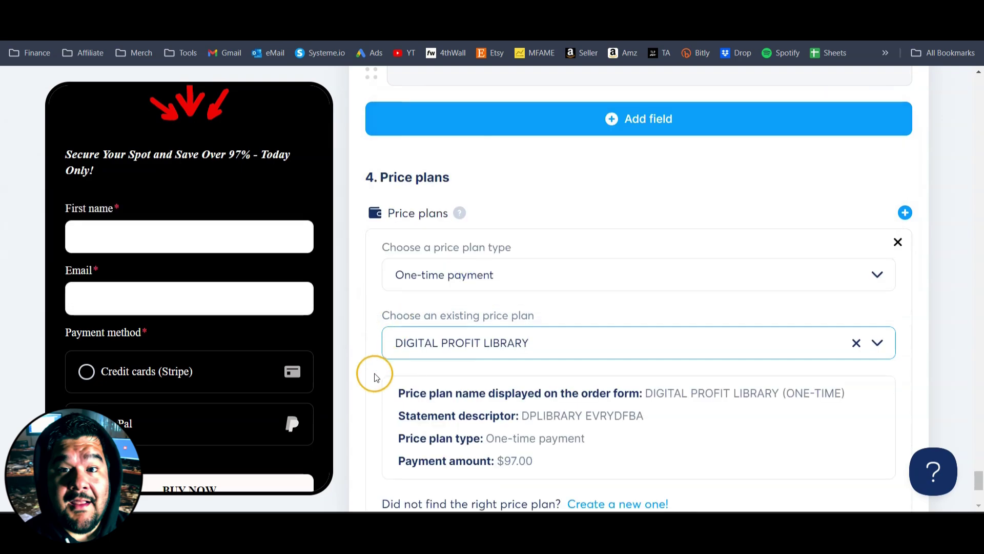
{"action": "scroll", "coordinate": [374, 371], "scroll_direction": "down", "scroll_amount": 2}
{"action": "scroll", "coordinate": [723, 222], "scroll_direction": "down", "scroll_amount": 3}
{"action": "scroll", "coordinate": [492, 228], "scroll_direction": "up", "scroll_amount": 2}
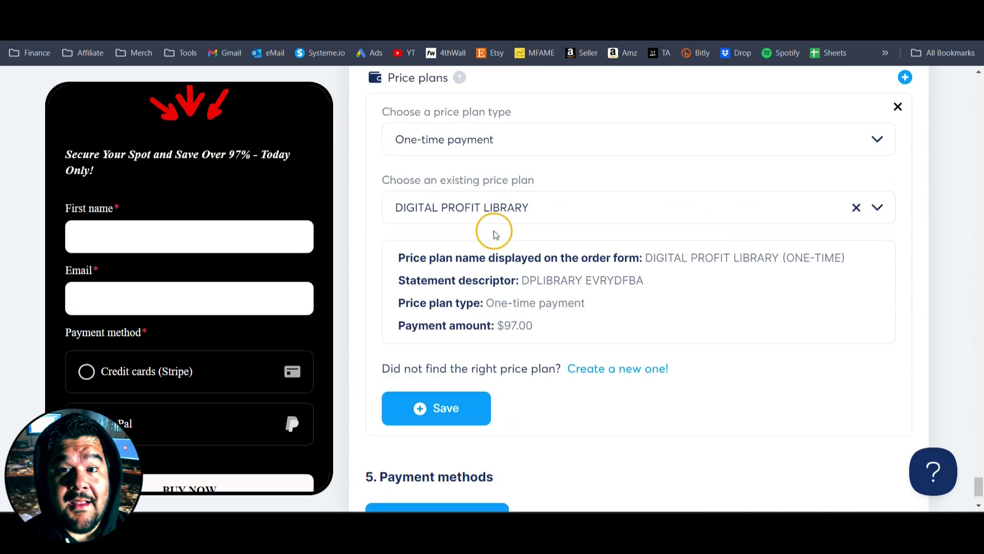
{"action": "left_click_drag", "start_coordinate": [401, 257], "coordinate": [635, 319]}
{"action": "left_click", "coordinate": [648, 284]}
{"action": "left_click", "coordinate": [573, 258]}
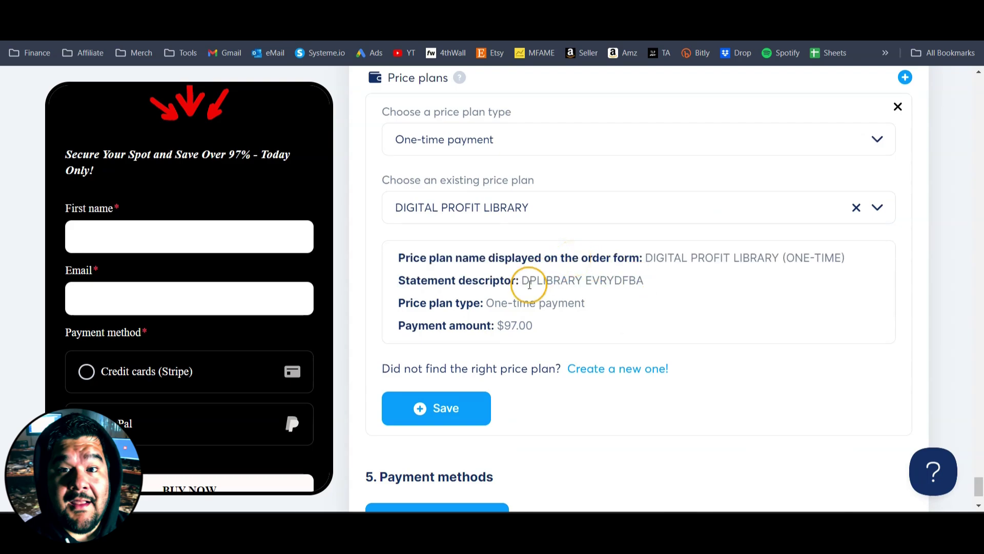
{"action": "left_click", "coordinate": [455, 409]}
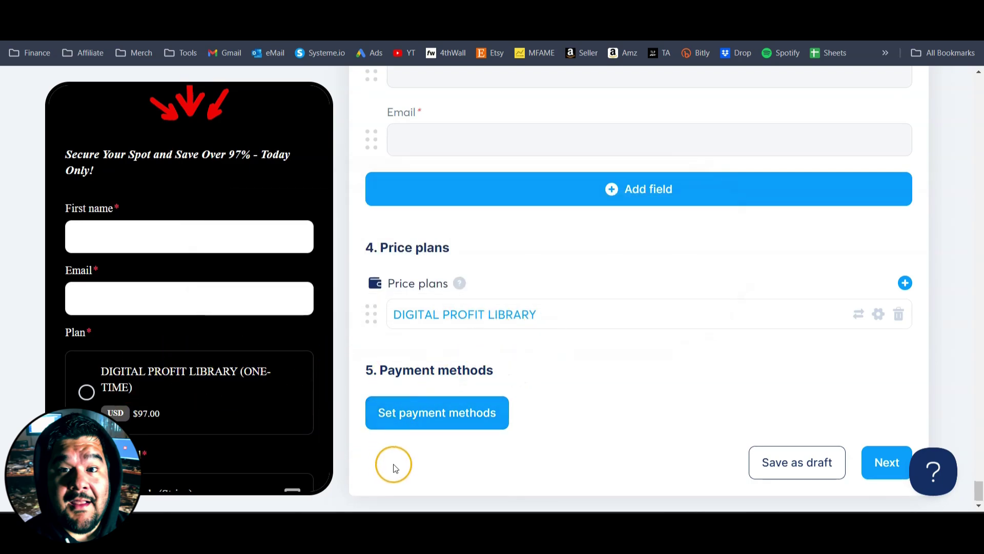
Save U.S. Dollar payments via Credit cards (Stripe) and PayPal, then continue to Digital download.
{"action": "left_click", "coordinate": [433, 423]}
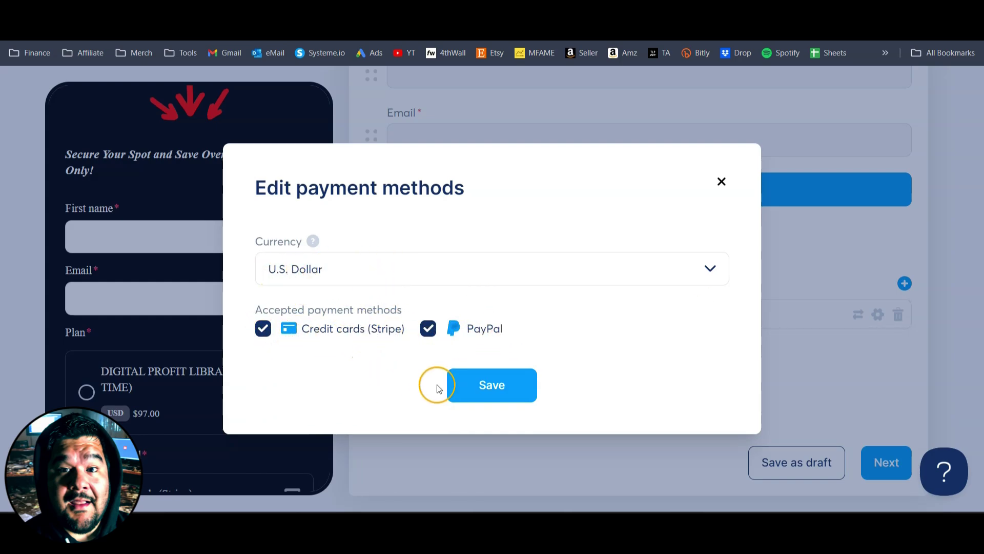
{"action": "left_click", "coordinate": [503, 392]}
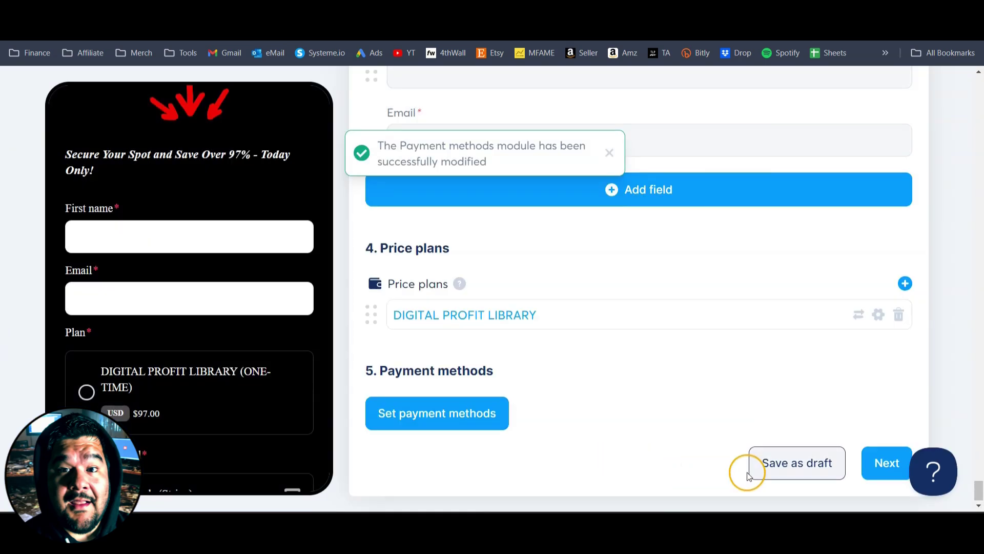
{"action": "left_click", "coordinate": [882, 463]}
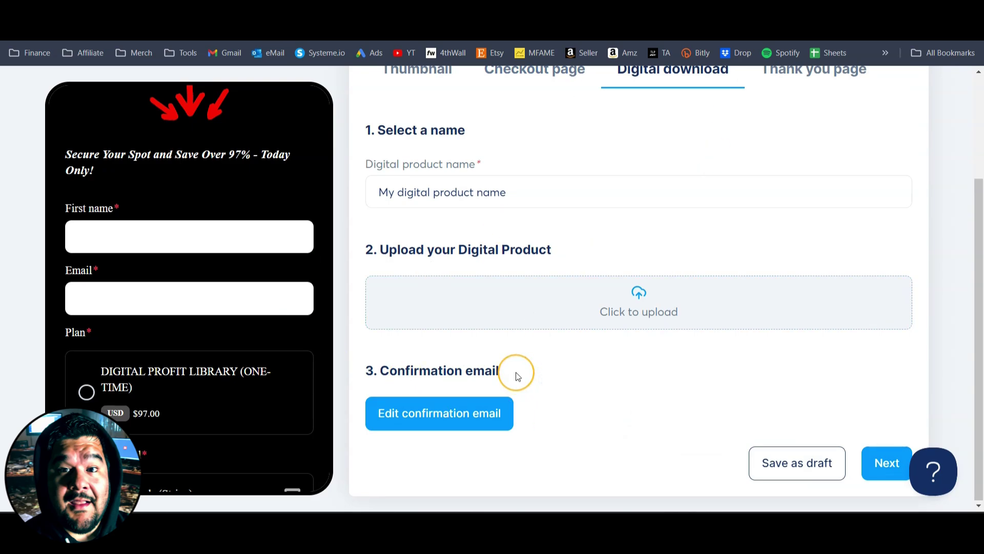
Enter 'Digital Profit Library' as the digital product name and begin the file upload.
{"action": "left_click_drag", "start_coordinate": [365, 130], "coordinate": [473, 132]}
{"action": "left_click_drag", "start_coordinate": [378, 192], "coordinate": [529, 192]}
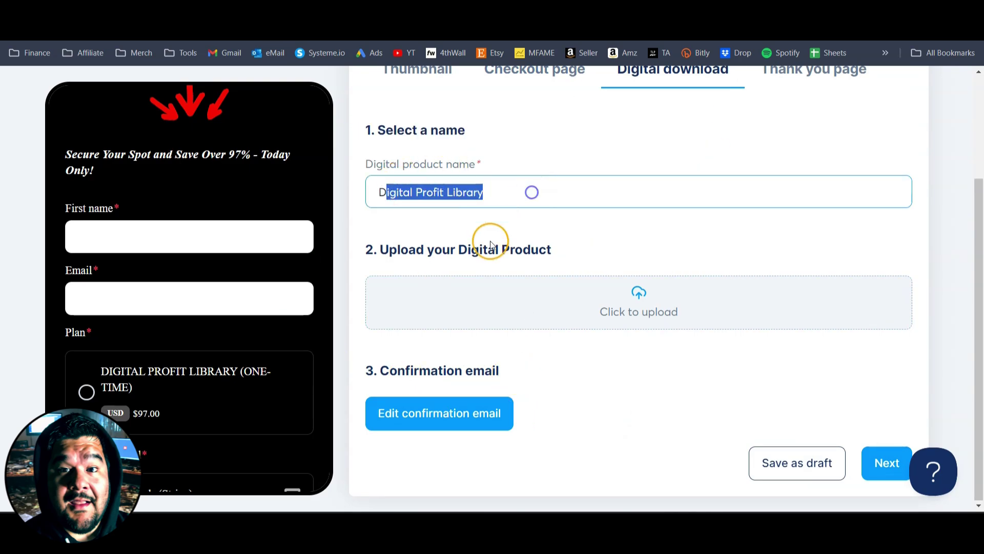
{"action": "left_click_drag", "start_coordinate": [367, 249], "coordinate": [610, 249]}
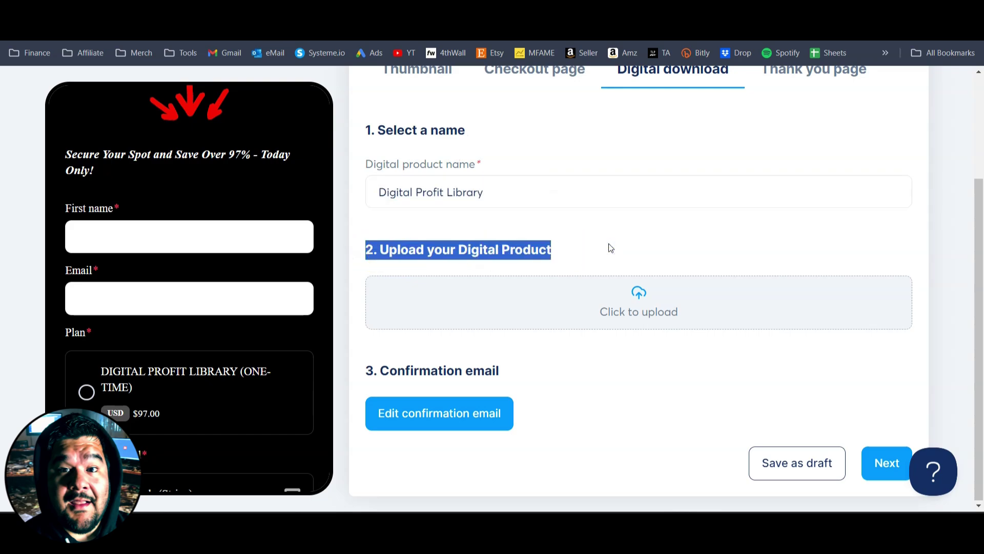
{"action": "triple_click", "coordinate": [423, 199]}
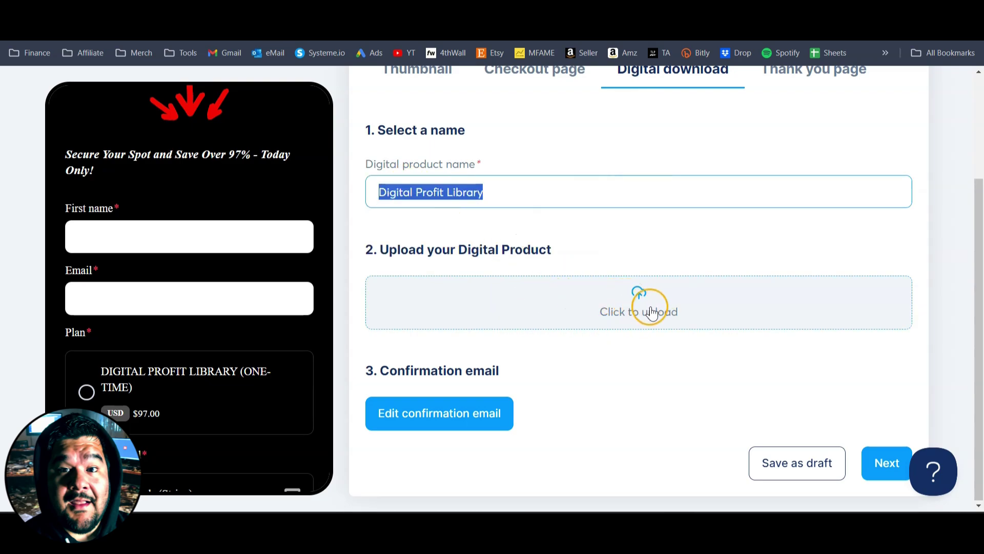
{"action": "left_click", "coordinate": [748, 30]}
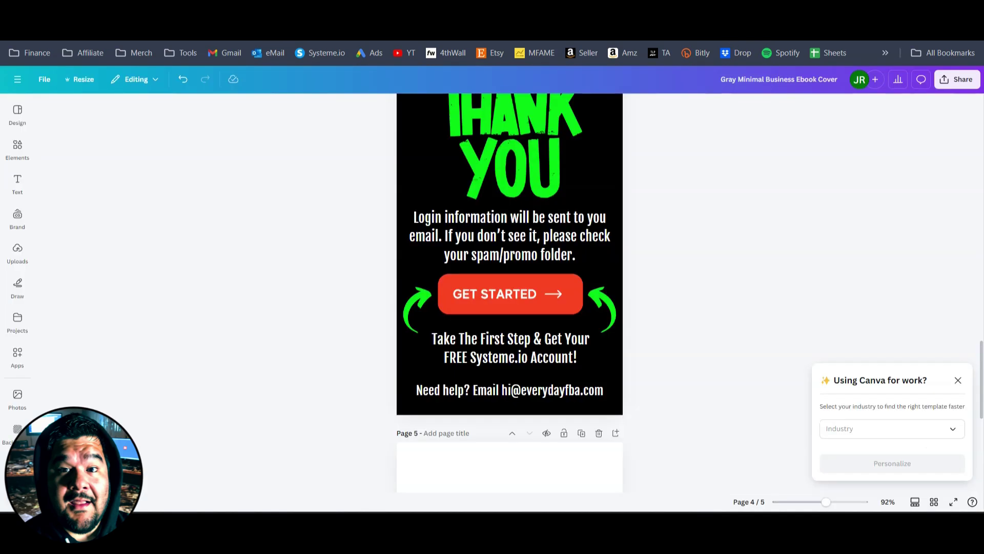
Scroll through page 4 of the Canva ebook to review its Thank You page and help contact line.
{"action": "scroll", "coordinate": [723, 270], "scroll_direction": "up", "scroll_amount": 2}
{"action": "scroll", "coordinate": [723, 270], "scroll_direction": "down", "scroll_amount": 2}
{"action": "scroll", "coordinate": [711, 281], "scroll_direction": "down", "scroll_amount": 1}
{"action": "scroll", "coordinate": [727, 333], "scroll_direction": "up", "scroll_amount": 5}
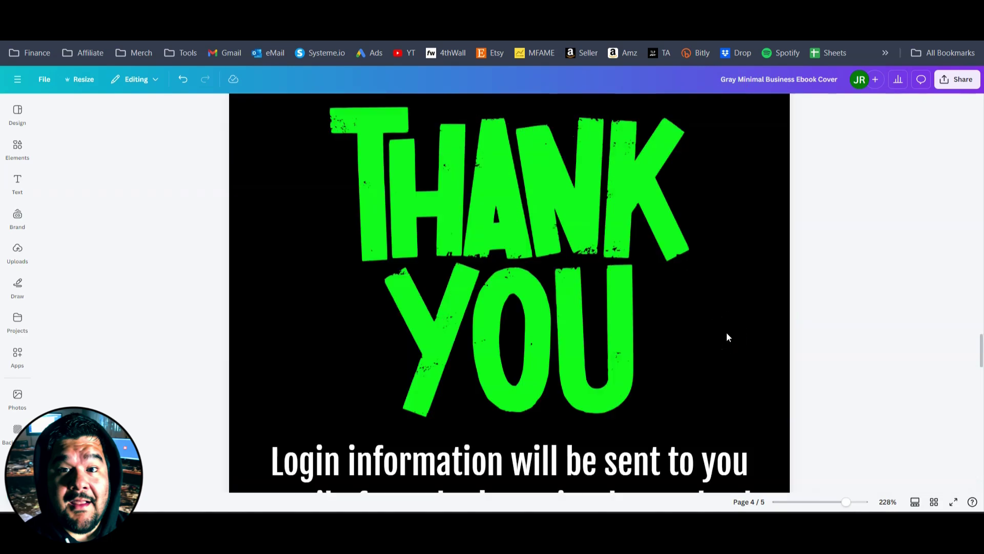
{"action": "scroll", "coordinate": [469, 297], "scroll_direction": "down", "scroll_amount": 4}
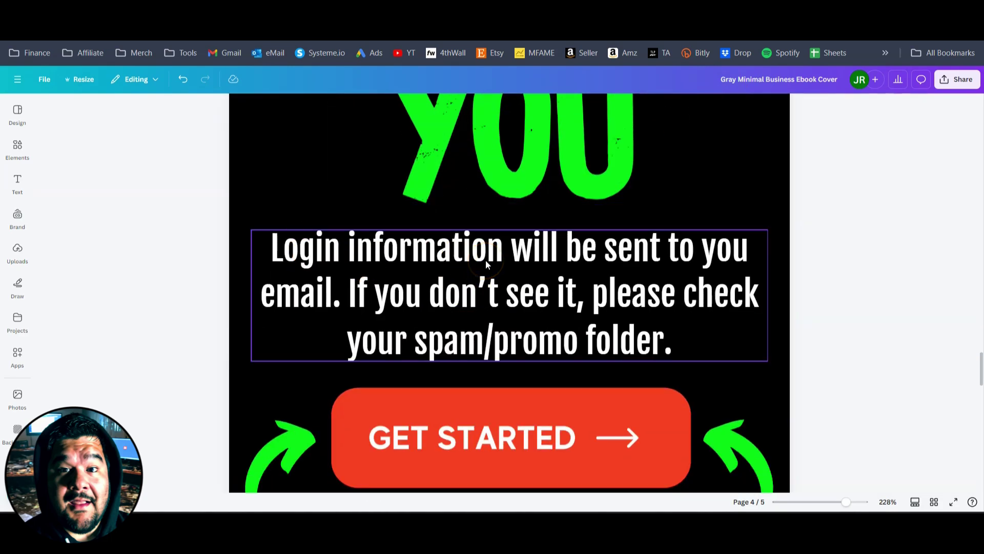
{"action": "scroll", "coordinate": [475, 294], "scroll_direction": "down", "scroll_amount": 2}
{"action": "scroll", "coordinate": [476, 294], "scroll_direction": "down", "scroll_amount": 4}
{"action": "scroll", "coordinate": [507, 328], "scroll_direction": "up", "scroll_amount": 2}
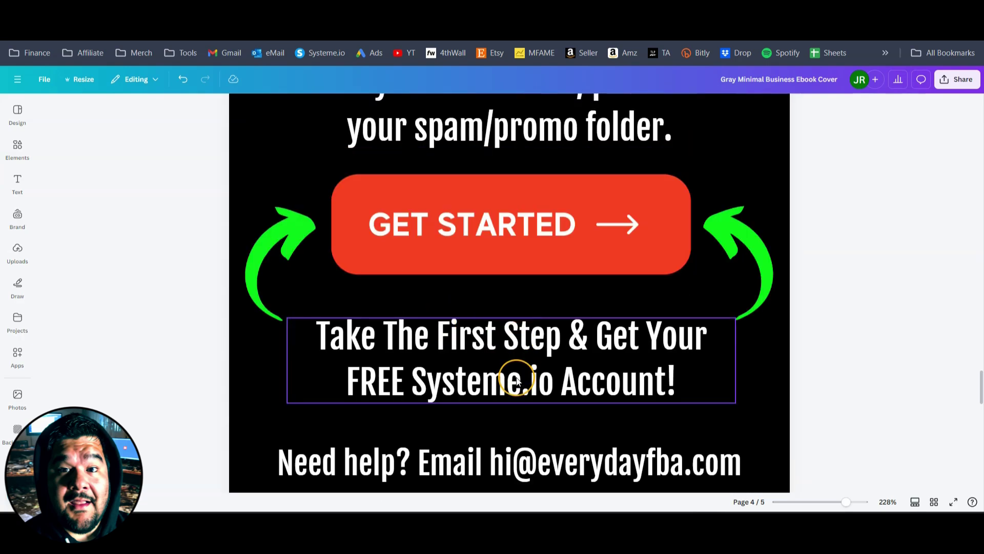
{"action": "scroll", "coordinate": [515, 219], "scroll_direction": "down", "scroll_amount": 1}
{"action": "scroll", "coordinate": [516, 219], "scroll_direction": "down", "scroll_amount": 2}
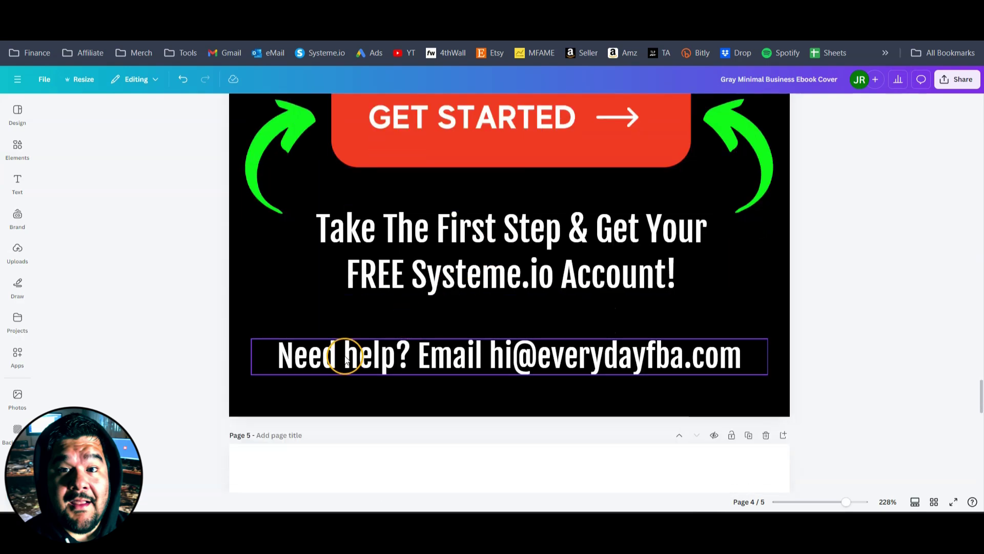
{"action": "double_click", "coordinate": [346, 355]}
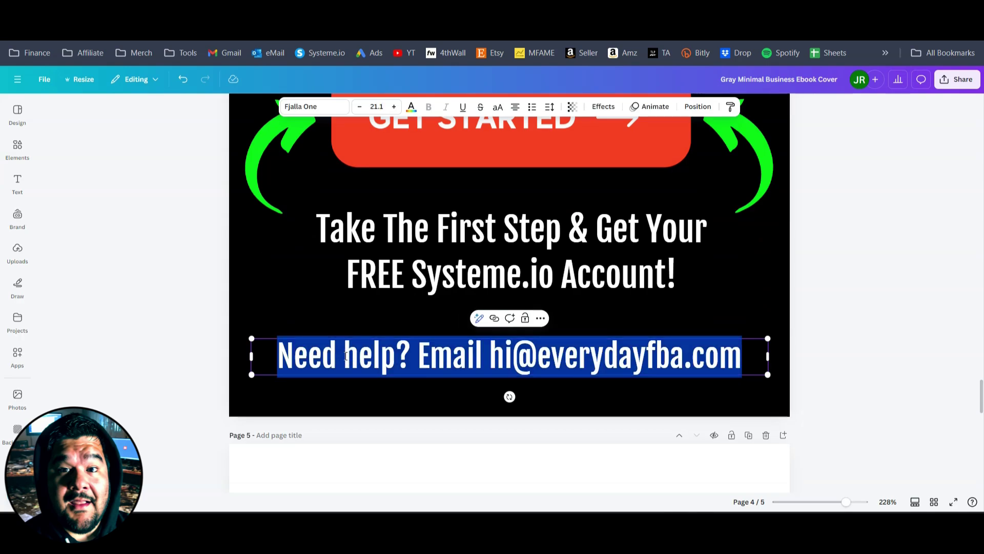
{"action": "left_click", "coordinate": [489, 355]}
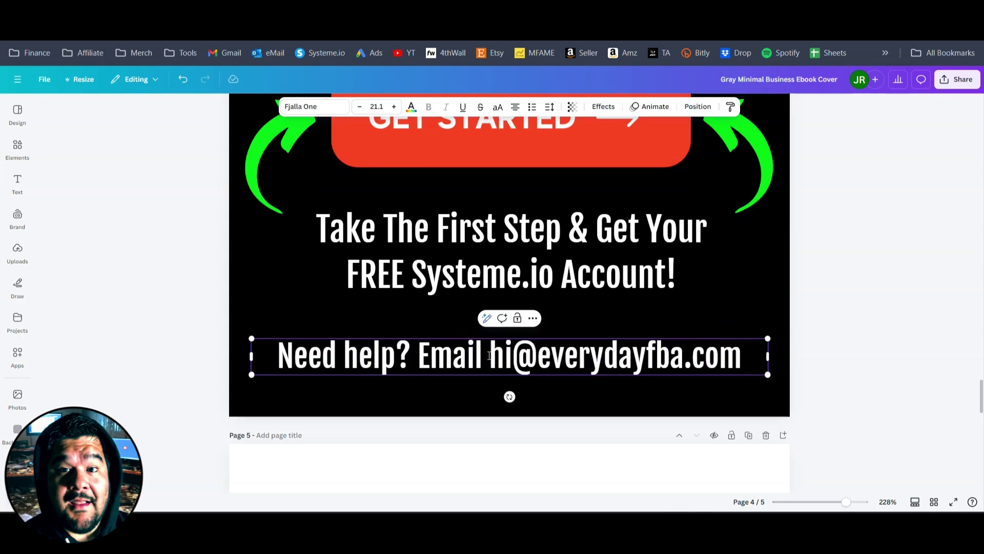
Upload Digital Profit Library.pdf as the product's download file in Systeme.io.
{"action": "scroll", "coordinate": [486, 353], "scroll_direction": "up", "scroll_amount": 12}
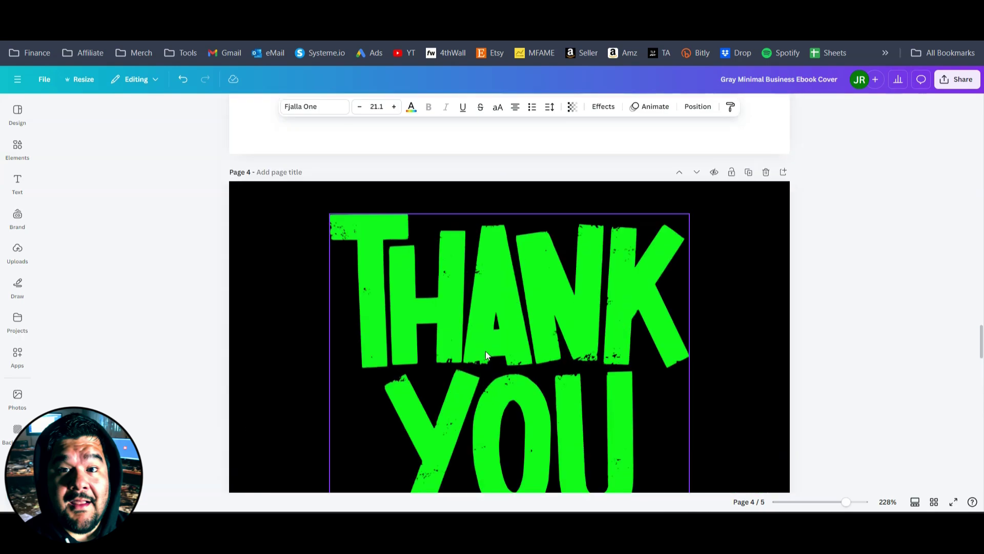
{"action": "scroll", "coordinate": [486, 355], "scroll_direction": "down", "scroll_amount": 5}
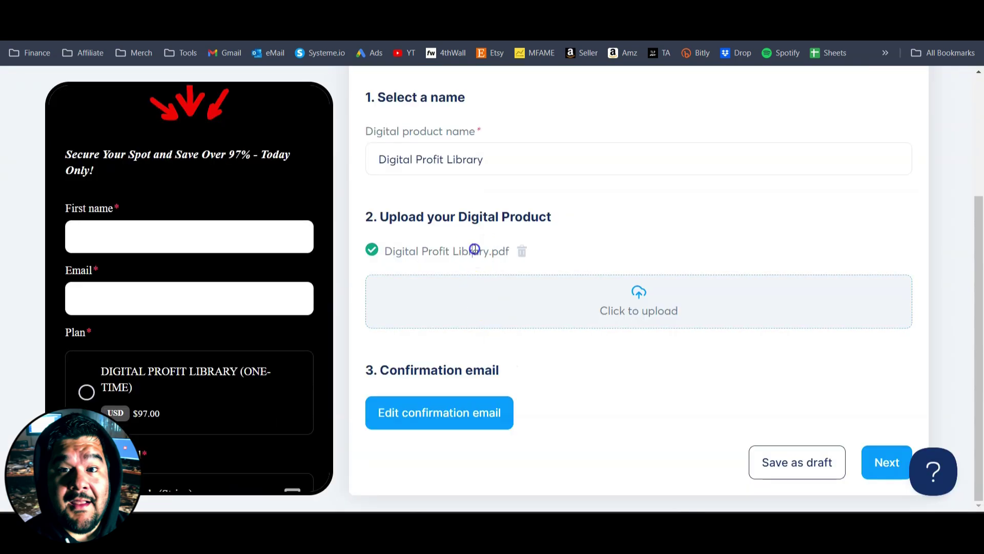
{"action": "triple_click", "coordinate": [475, 251]}
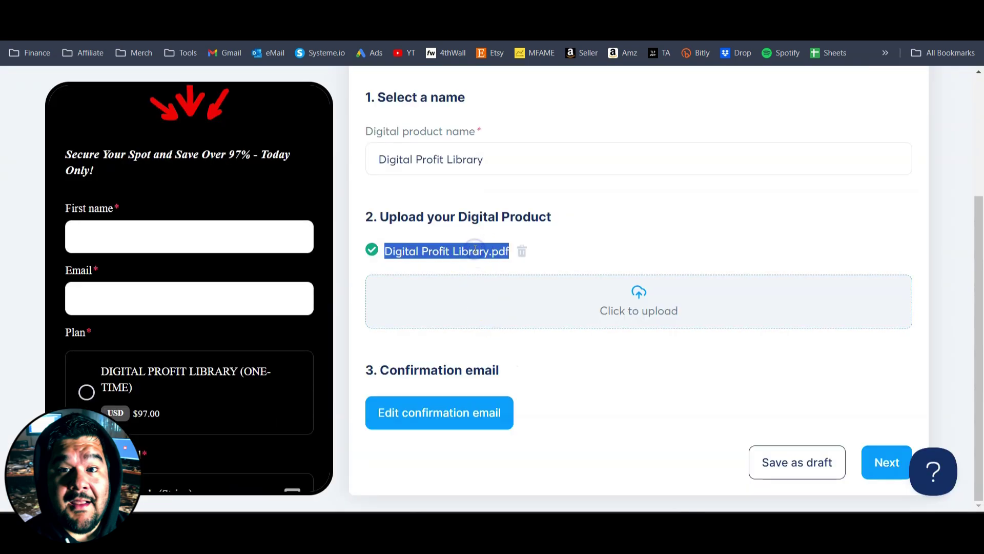
Save the default 'You got [Product name]' confirmation email that delivers the download file links.
{"action": "left_click", "coordinate": [634, 312]}
{"action": "left_click_drag", "start_coordinate": [375, 370], "coordinate": [512, 376]}
{"action": "left_click", "coordinate": [439, 424]}
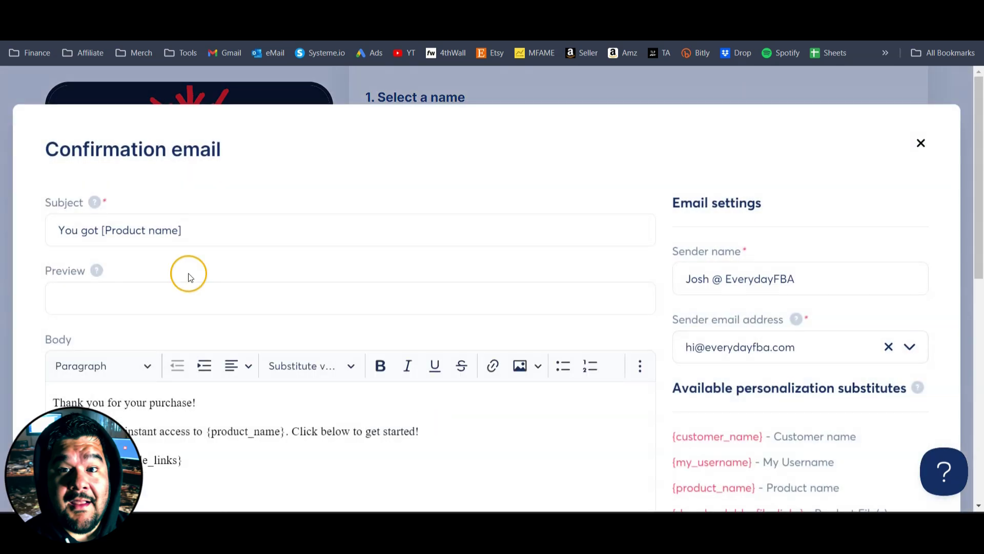
{"action": "scroll", "coordinate": [272, 369], "scroll_direction": "down", "scroll_amount": 2}
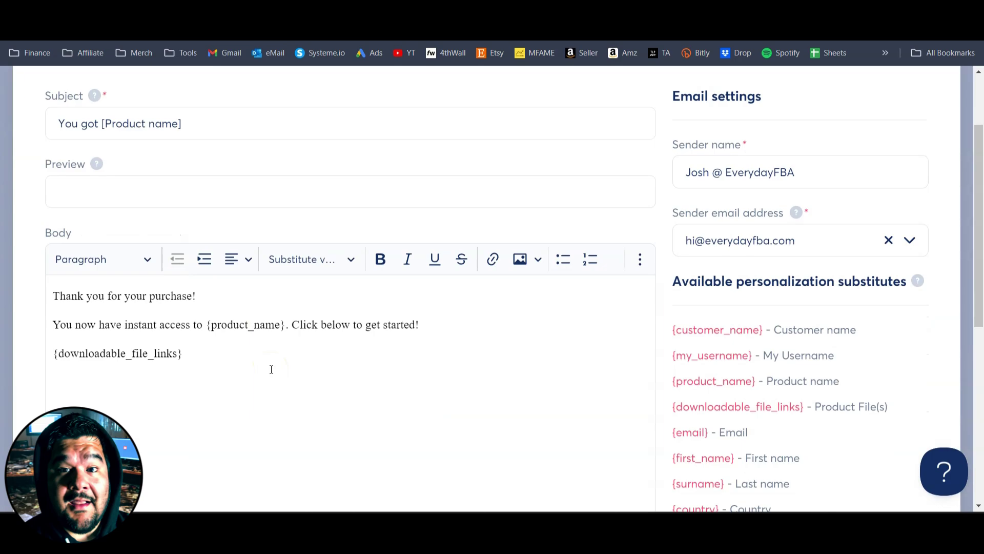
{"action": "scroll", "coordinate": [271, 369], "scroll_direction": "down", "scroll_amount": 4}
{"action": "scroll", "coordinate": [272, 369], "scroll_direction": "up", "scroll_amount": 6}
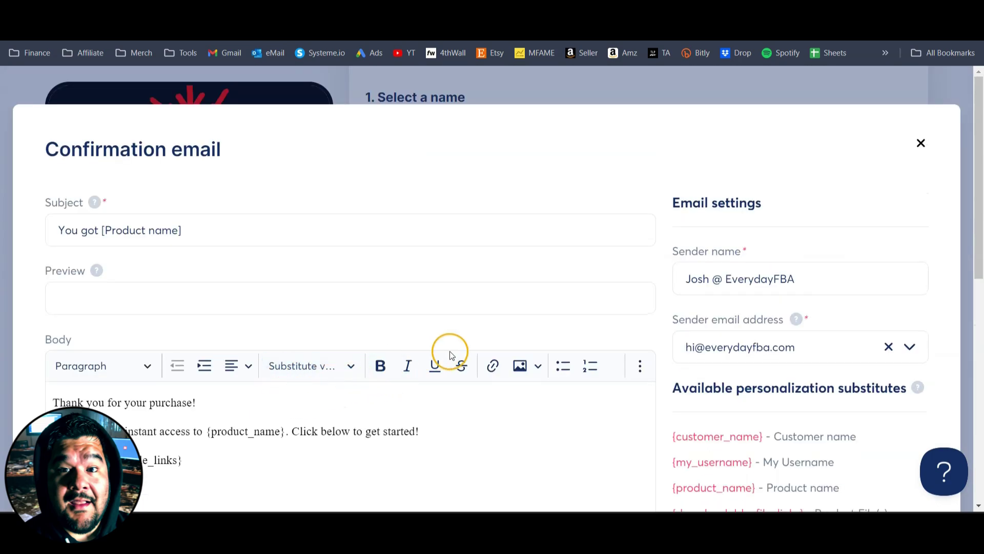
{"action": "scroll", "coordinate": [844, 343], "scroll_direction": "down", "scroll_amount": 10}
{"action": "left_click", "coordinate": [564, 434]}
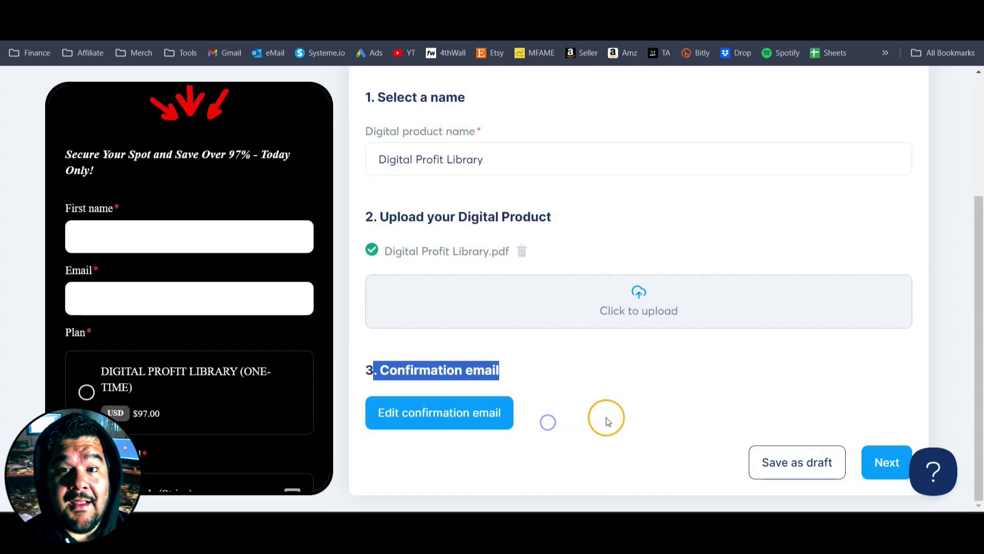
Keep the default Title and Subtitle on the Digital Profit Library's Thank you page.
{"action": "left_click", "coordinate": [886, 466]}
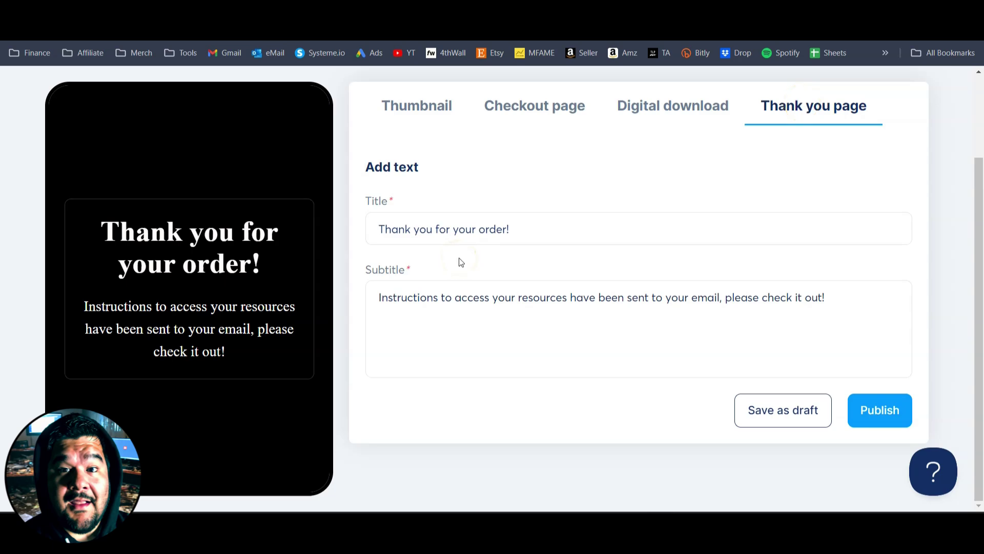
{"action": "triple_click", "coordinate": [429, 229]}
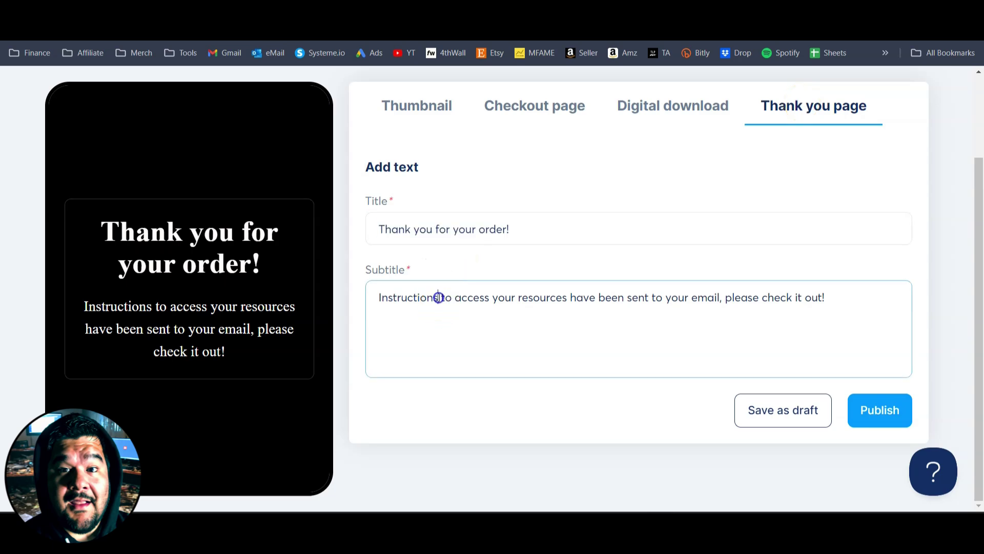
{"action": "triple_click", "coordinate": [439, 298]}
{"action": "left_click", "coordinate": [421, 358]}
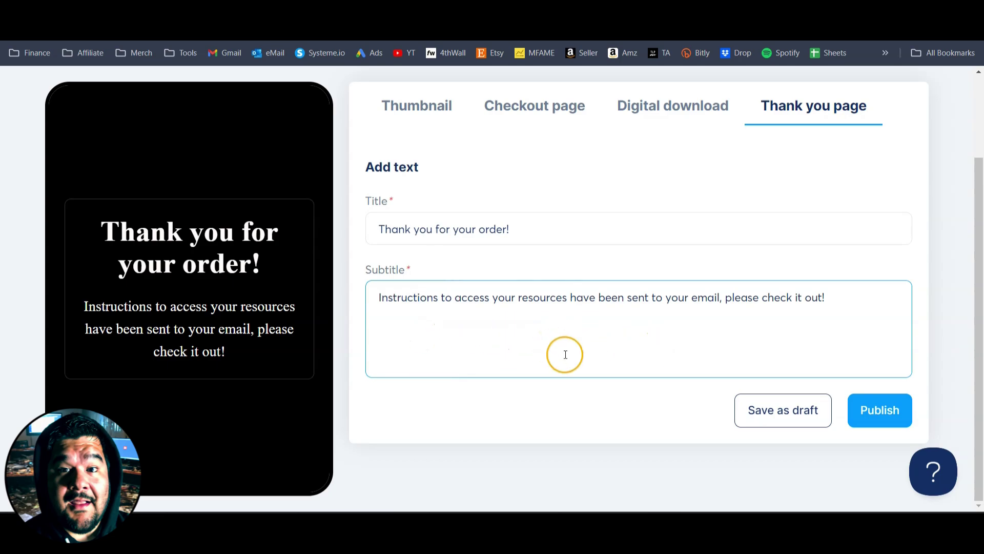
Publish the product and inspect the error that the value exceeds 8192 characters.
{"action": "left_click", "coordinate": [890, 424]}
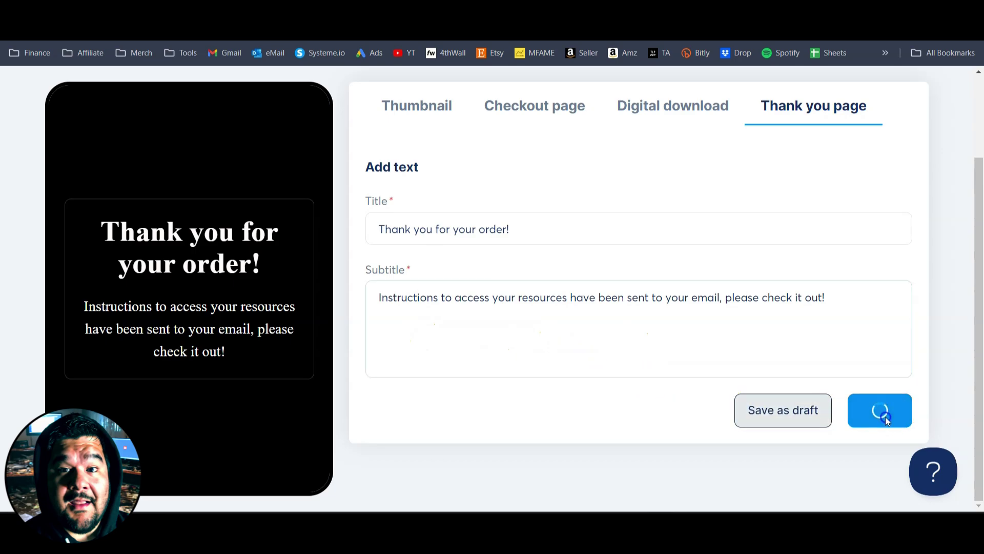
{"action": "left_click_drag", "start_coordinate": [367, 301], "coordinate": [703, 304]}
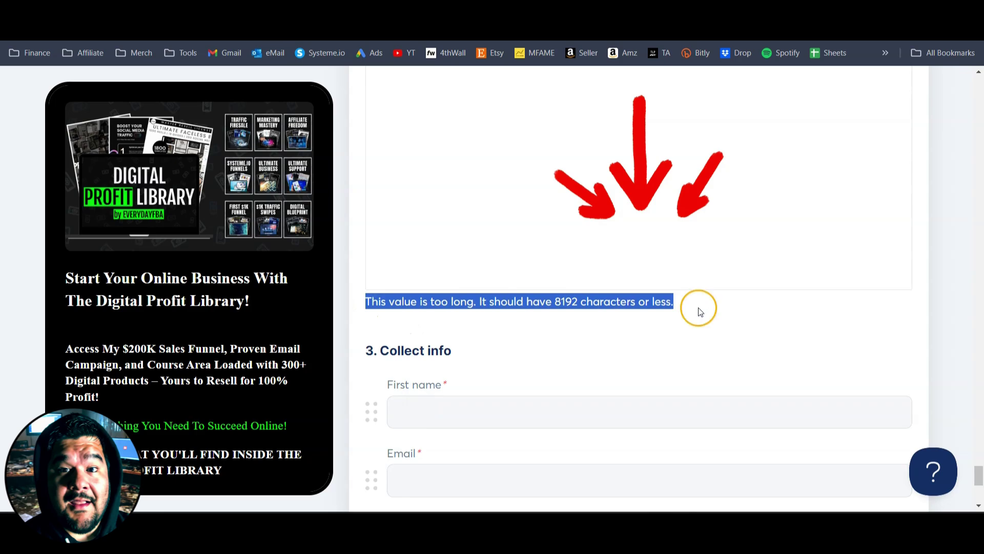
{"action": "scroll", "coordinate": [490, 328], "scroll_direction": "up", "scroll_amount": 12}
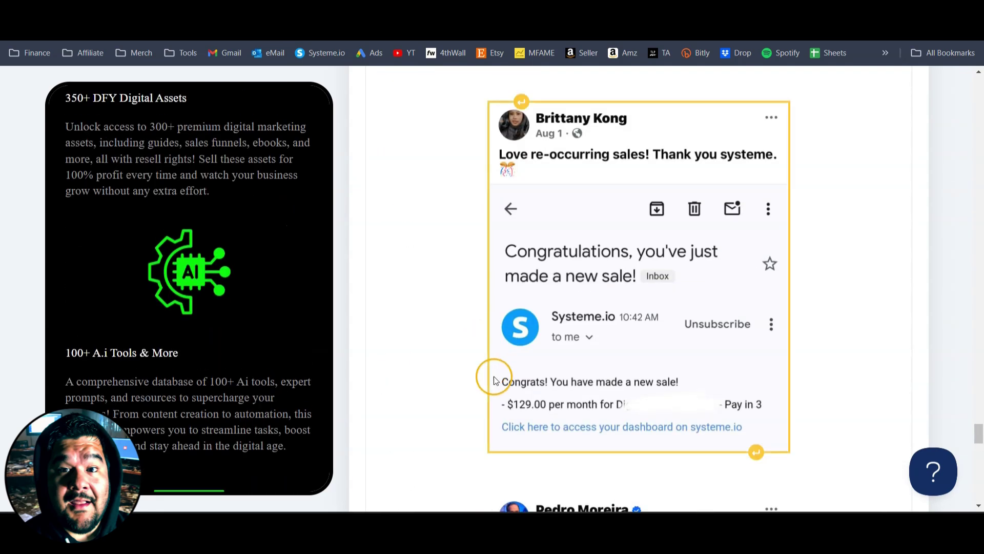
{"action": "scroll", "coordinate": [494, 381], "scroll_direction": "up", "scroll_amount": 4}
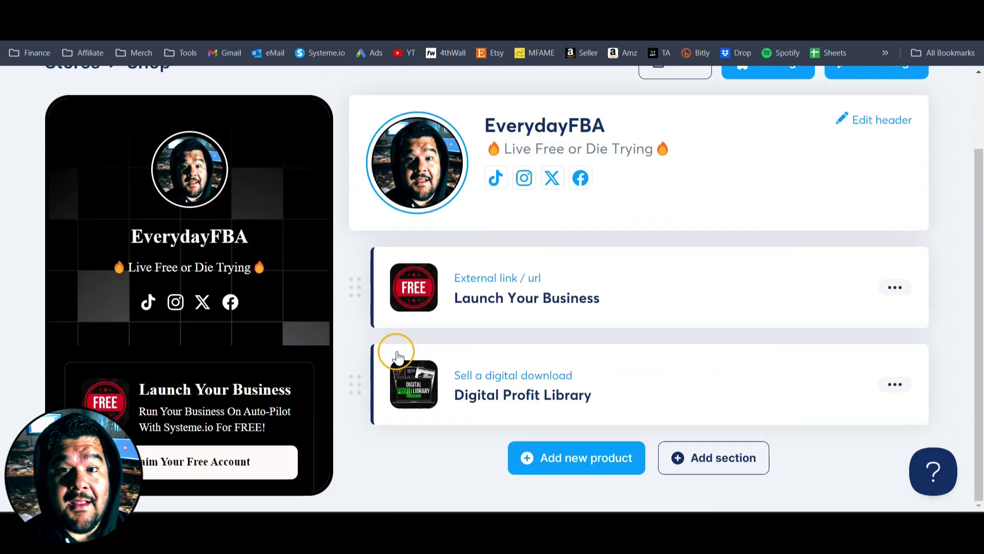
Scroll the Shop preview to see the Launch Your Business and Digital Profit Library cards.
{"action": "scroll", "coordinate": [229, 314], "scroll_direction": "down", "scroll_amount": 4}
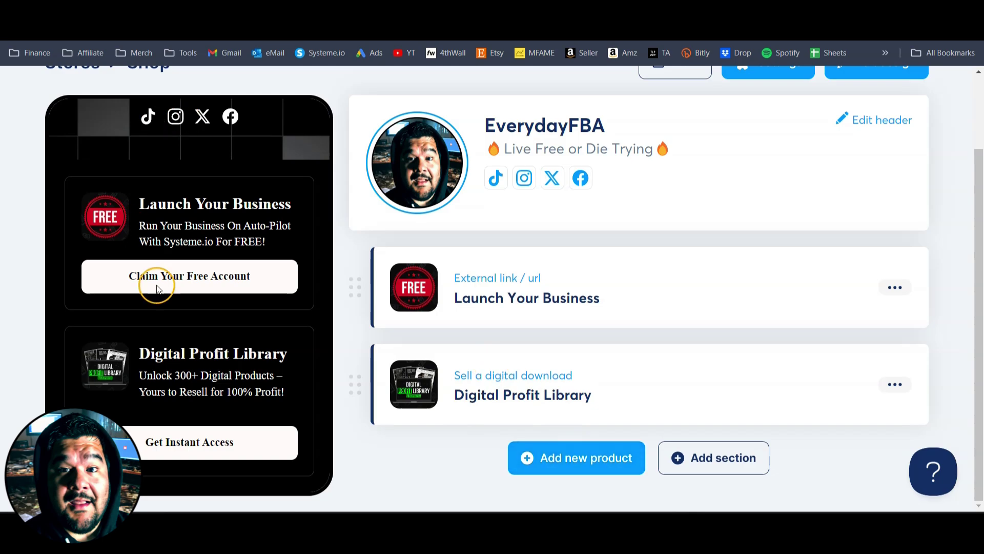
Create a Collect emails product and edit its title, Subscribe button label and subtitle.
{"action": "left_click", "coordinate": [608, 472]}
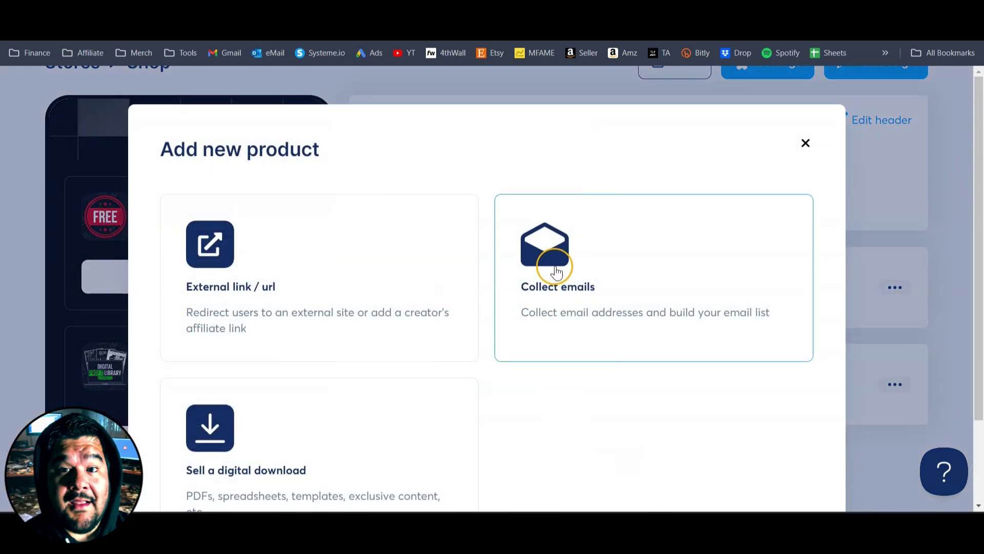
{"action": "left_click", "coordinate": [560, 304]}
{"action": "scroll", "coordinate": [535, 336], "scroll_direction": "down", "scroll_amount": 2}
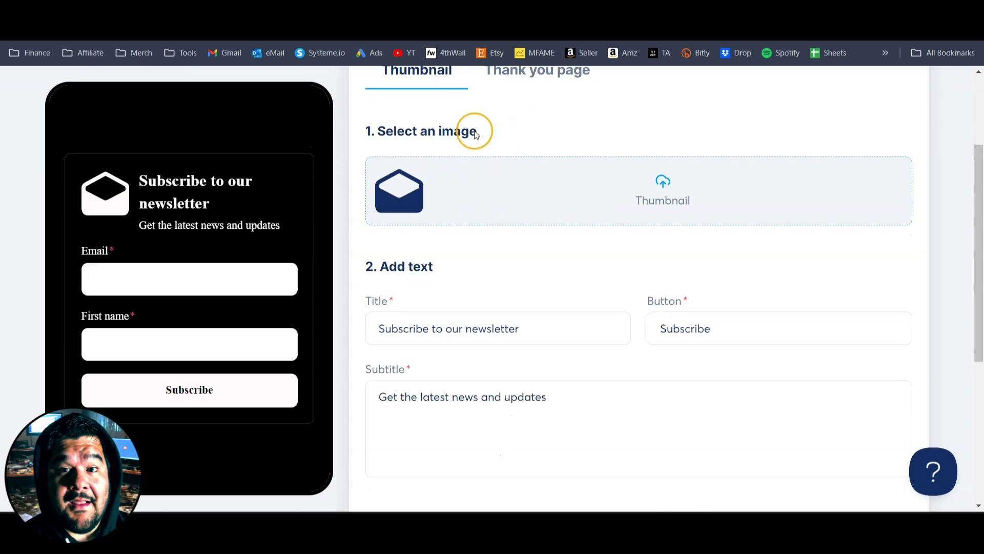
{"action": "scroll", "coordinate": [503, 193], "scroll_direction": "down", "scroll_amount": 4}
{"action": "scroll", "coordinate": [462, 174], "scroll_direction": "up", "scroll_amount": 2}
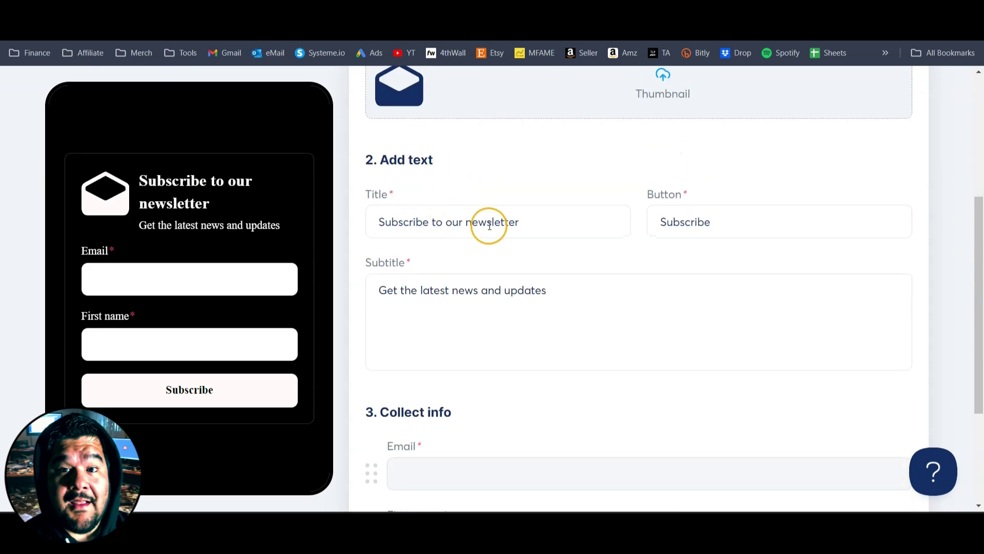
{"action": "double_click", "coordinate": [671, 223]}
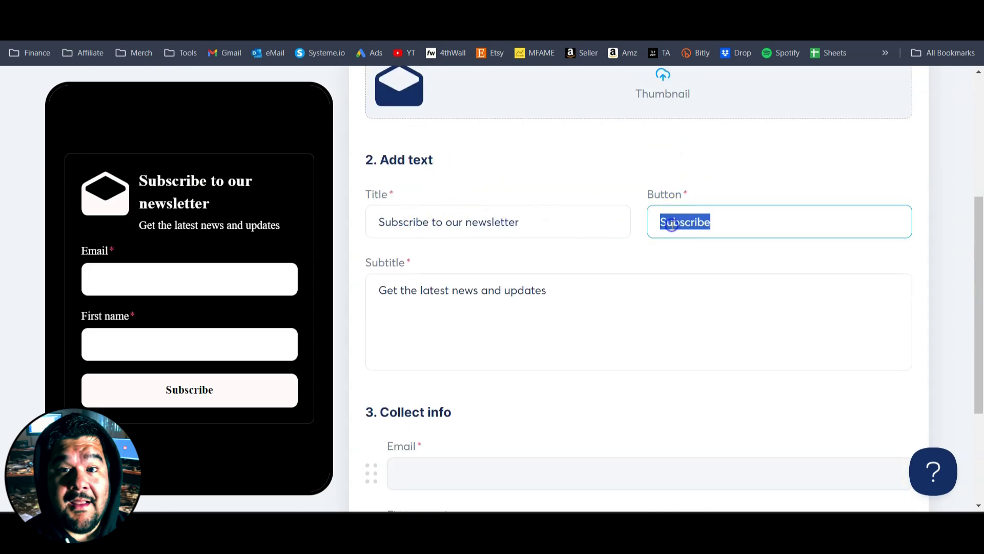
{"action": "triple_click", "coordinate": [422, 290]}
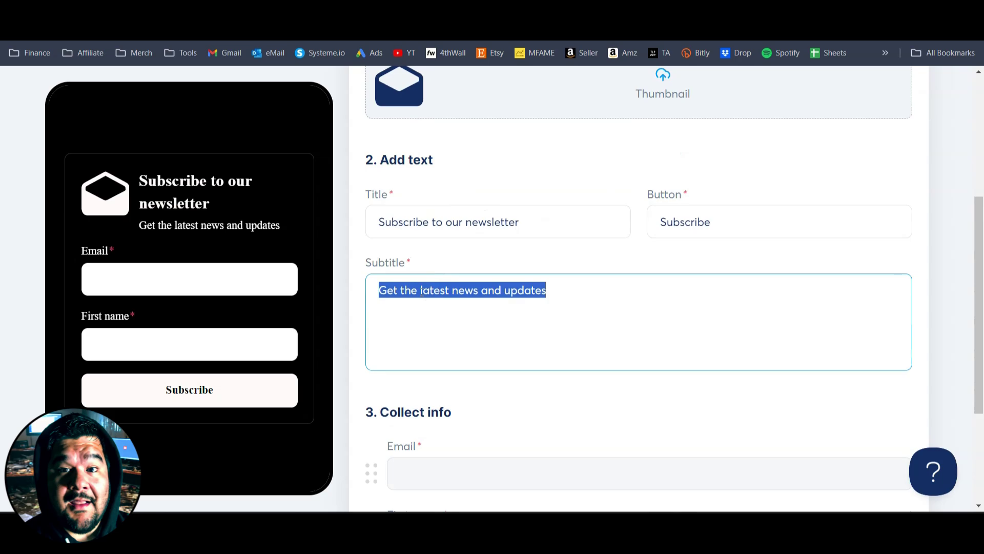
{"action": "scroll", "coordinate": [421, 291], "scroll_direction": "down", "scroll_amount": 3}
{"action": "left_click_drag", "start_coordinate": [380, 234], "coordinate": [486, 237]}
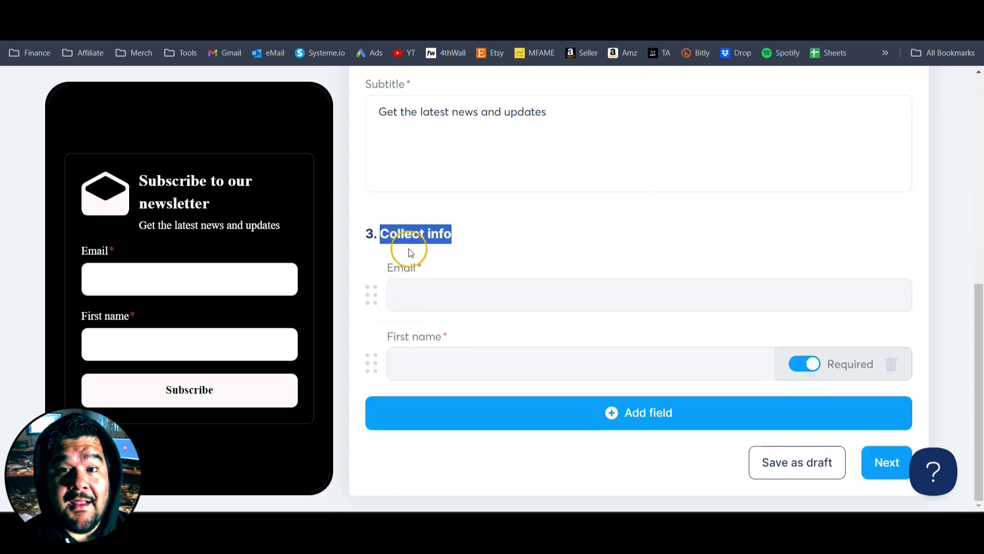
Move First name above Email, check the 'Access my FREE course NOW!' preview, and continue.
{"action": "left_click_drag", "start_coordinate": [371, 367], "coordinate": [376, 306]}
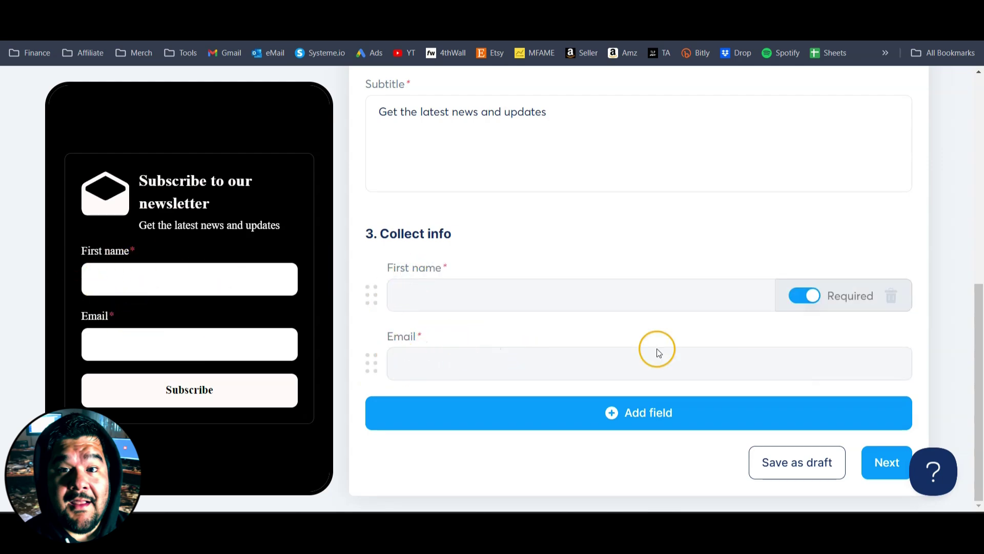
{"action": "left_click", "coordinate": [644, 423]}
{"action": "scroll", "coordinate": [440, 287], "scroll_direction": "down", "scroll_amount": 3}
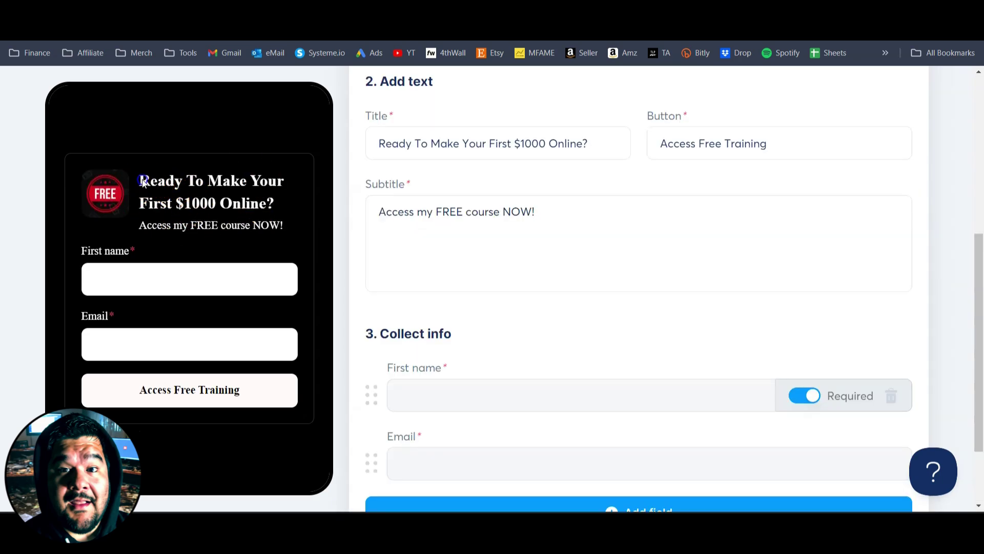
{"action": "left_click_drag", "start_coordinate": [143, 182], "coordinate": [238, 200]}
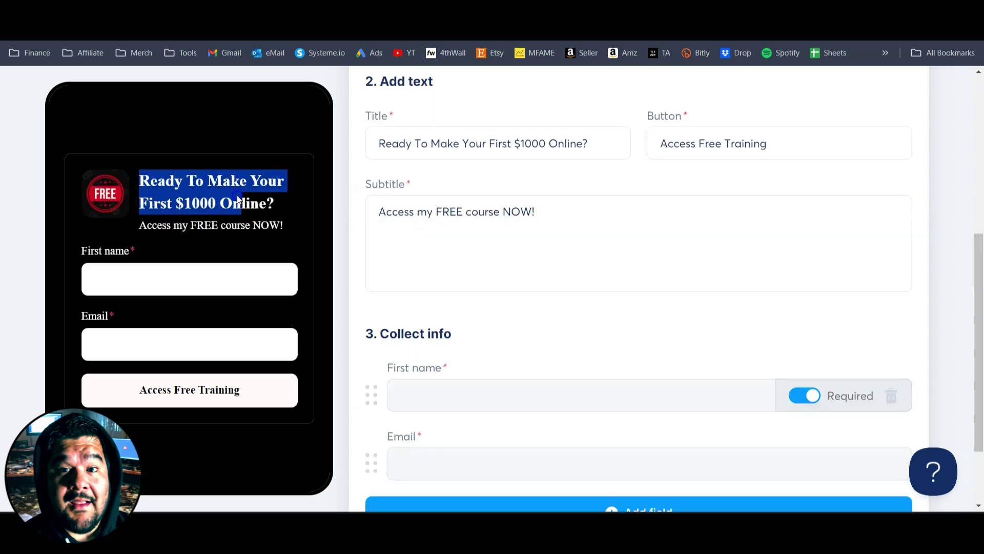
{"action": "left_click_drag", "start_coordinate": [135, 226], "coordinate": [289, 230]}
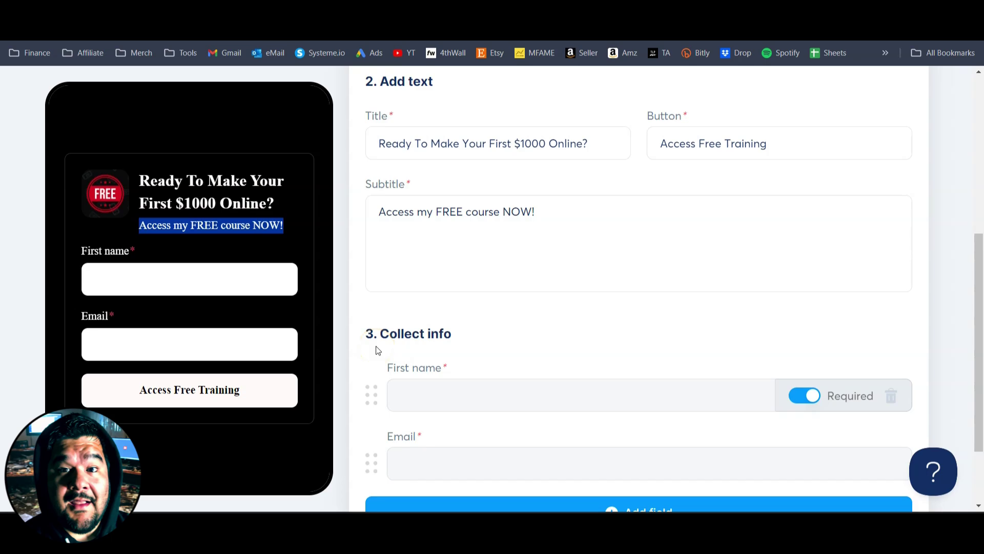
{"action": "scroll", "coordinate": [378, 354], "scroll_direction": "down", "scroll_amount": 2}
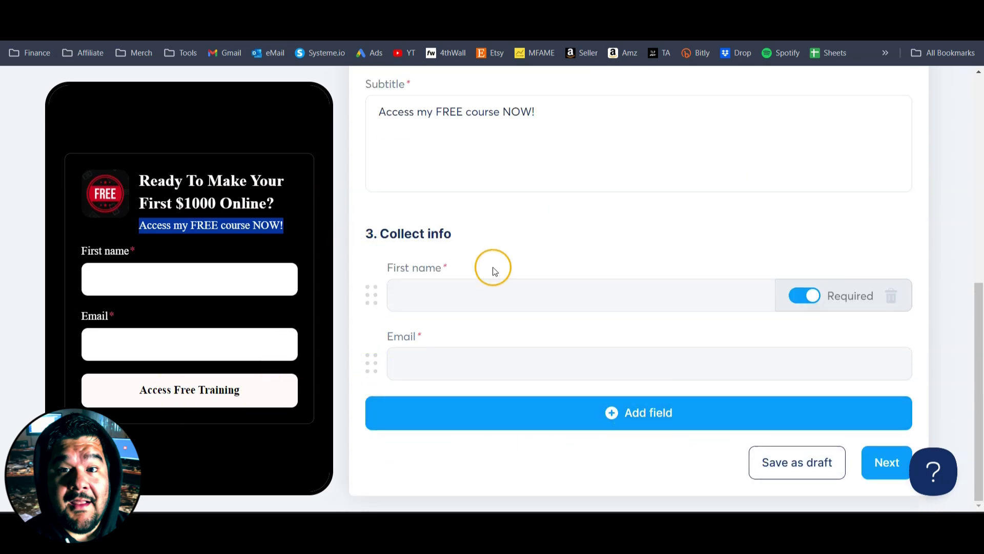
{"action": "left_click", "coordinate": [888, 463]}
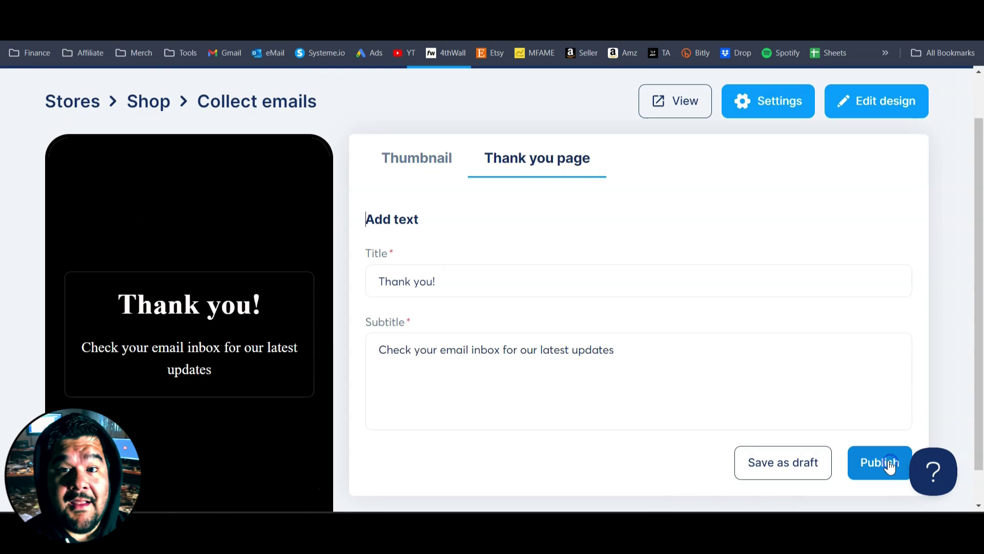
Publish the email opt-in product with the default 'Thank you!' title and subtitle.
{"action": "scroll", "coordinate": [499, 381], "scroll_direction": "down", "scroll_amount": 1}
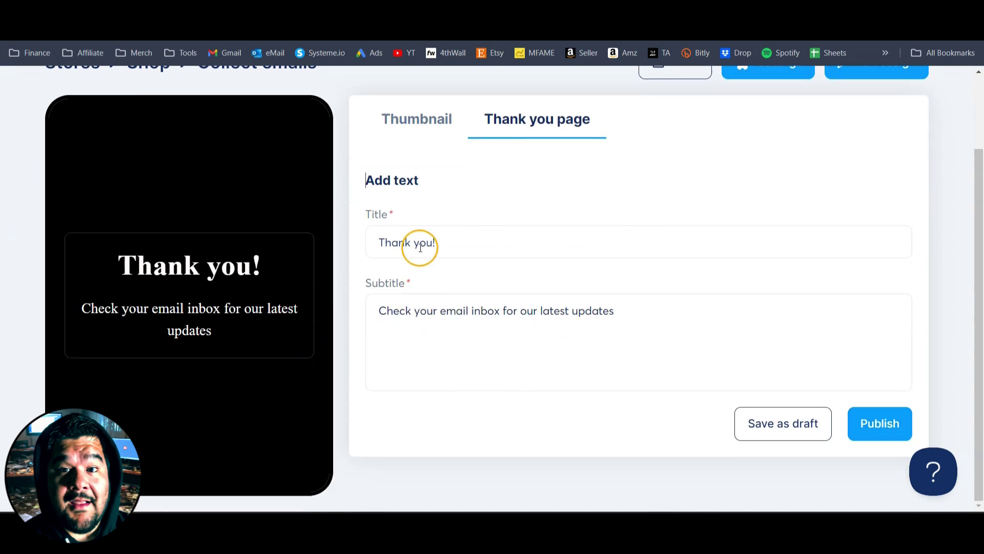
{"action": "left_click_drag", "start_coordinate": [364, 212], "coordinate": [393, 213]}
{"action": "left_click_drag", "start_coordinate": [361, 291], "coordinate": [431, 281]}
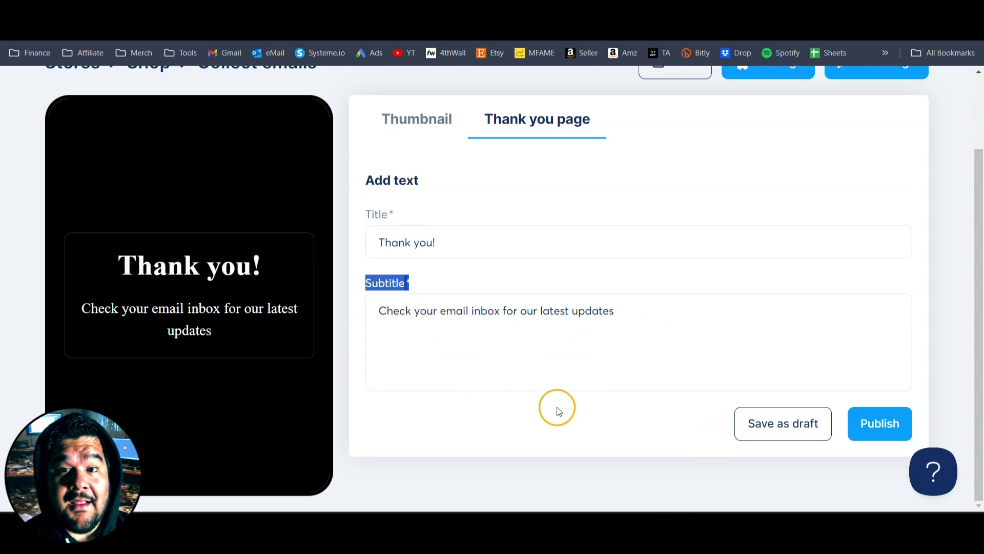
{"action": "left_click", "coordinate": [888, 434]}
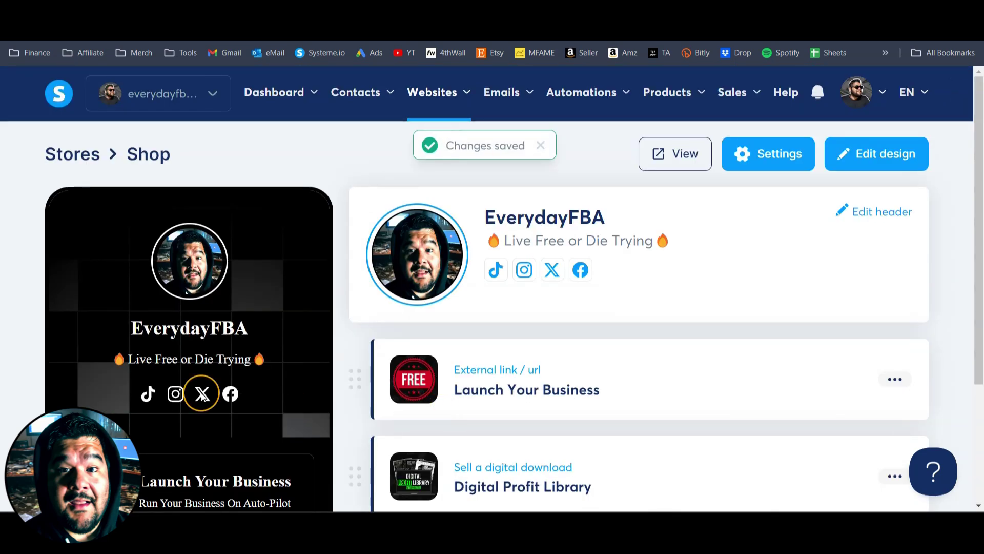
{"action": "scroll", "coordinate": [201, 392], "scroll_direction": "down", "scroll_amount": 4}
Open the public Shop page and scroll through its three product cards.
{"action": "left_click", "coordinate": [676, 159]}
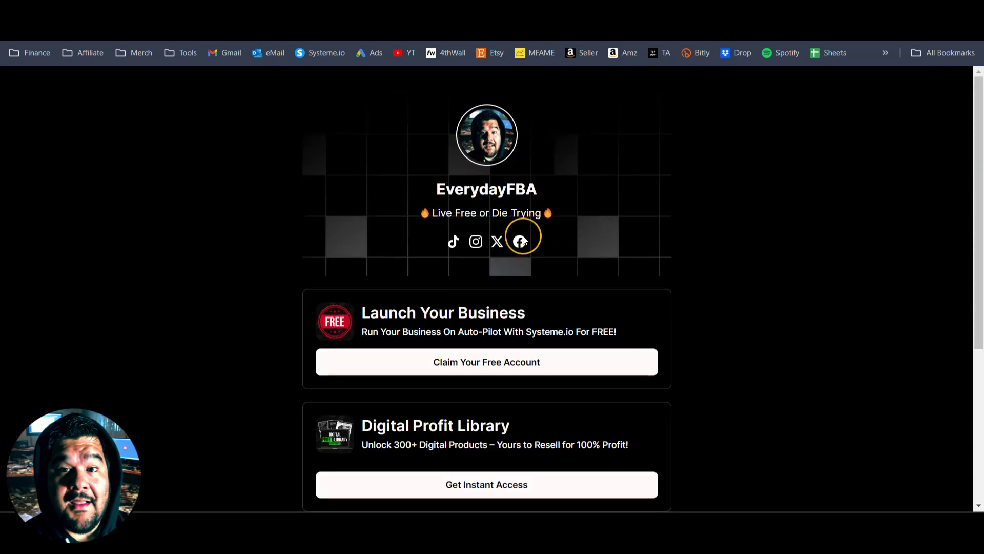
{"action": "scroll", "coordinate": [210, 318], "scroll_direction": "down", "scroll_amount": 2}
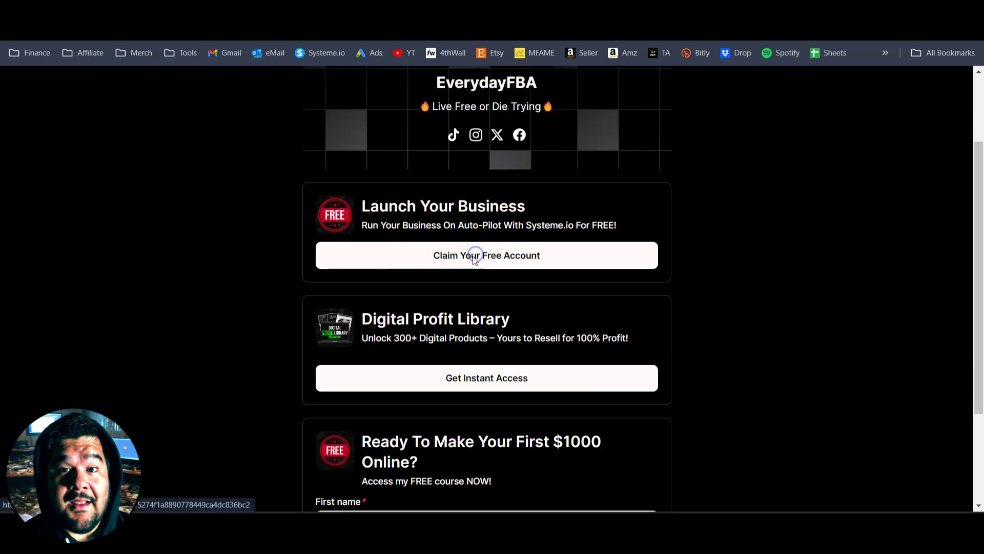
Test the Launch Your Business external link and return to the store page.
{"action": "left_click", "coordinate": [476, 256]}
{"action": "left_click", "coordinate": [9, 30]}
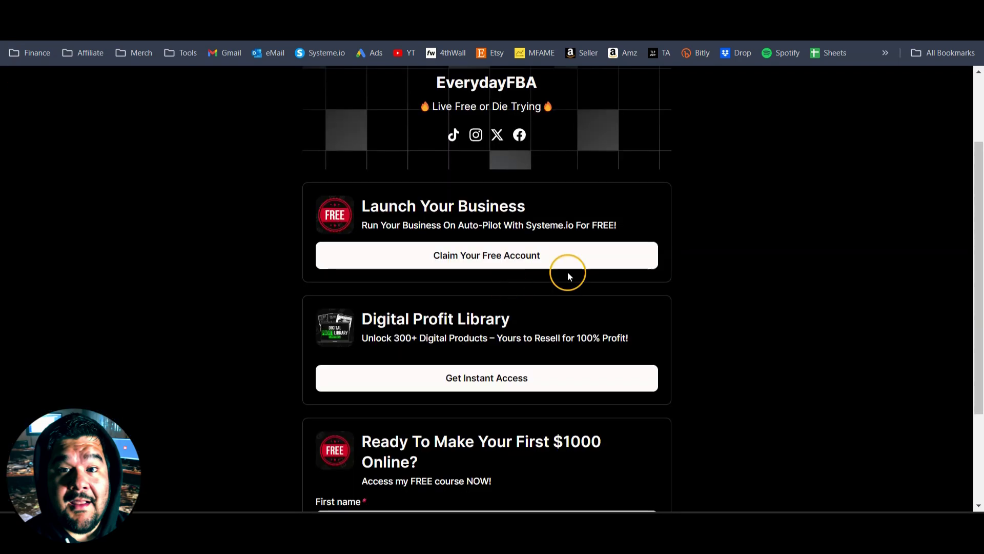
{"action": "scroll", "coordinate": [551, 251], "scroll_direction": "down", "scroll_amount": 2}
Open the Digital Profit Library sales page and select its one-time $97.00 plan.
{"action": "left_click_drag", "start_coordinate": [350, 215], "coordinate": [544, 211]}
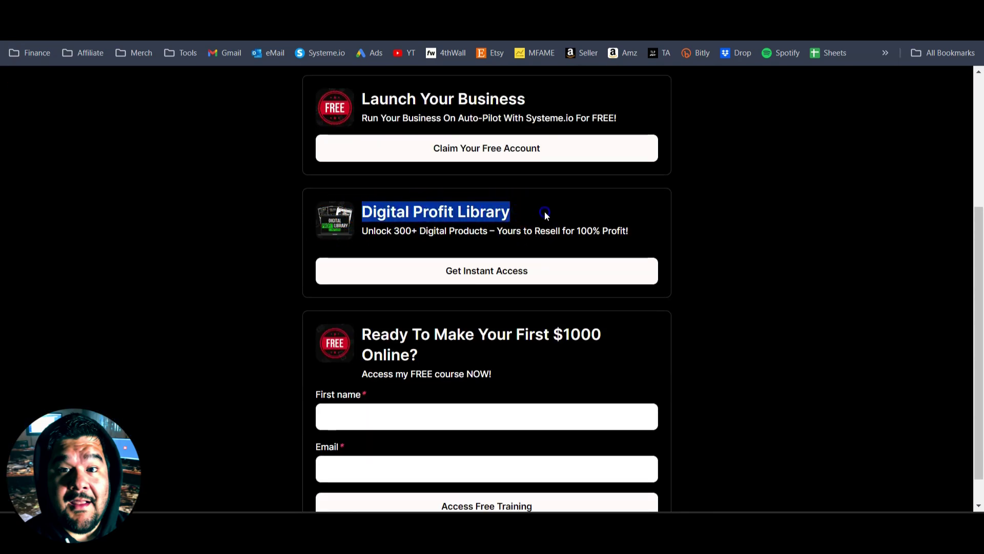
{"action": "left_click", "coordinate": [460, 276]}
{"action": "scroll", "coordinate": [454, 269], "scroll_direction": "down", "scroll_amount": 20}
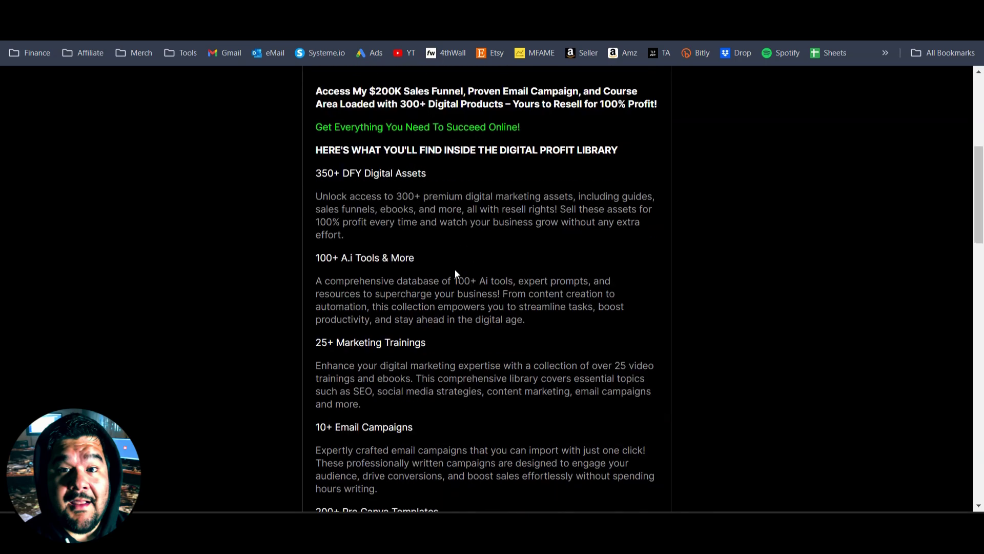
{"action": "scroll", "coordinate": [456, 265], "scroll_direction": "down", "scroll_amount": 4}
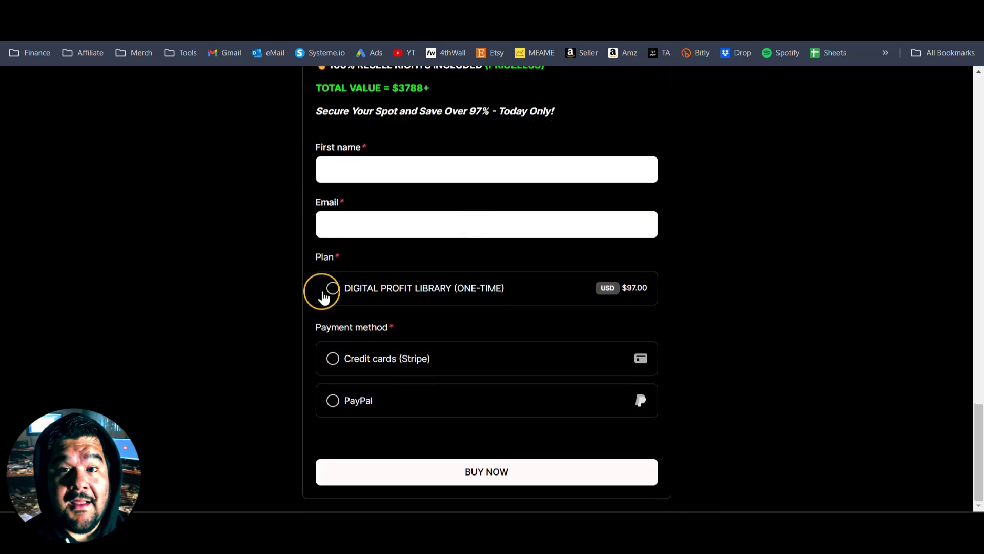
{"action": "left_click", "coordinate": [333, 288]}
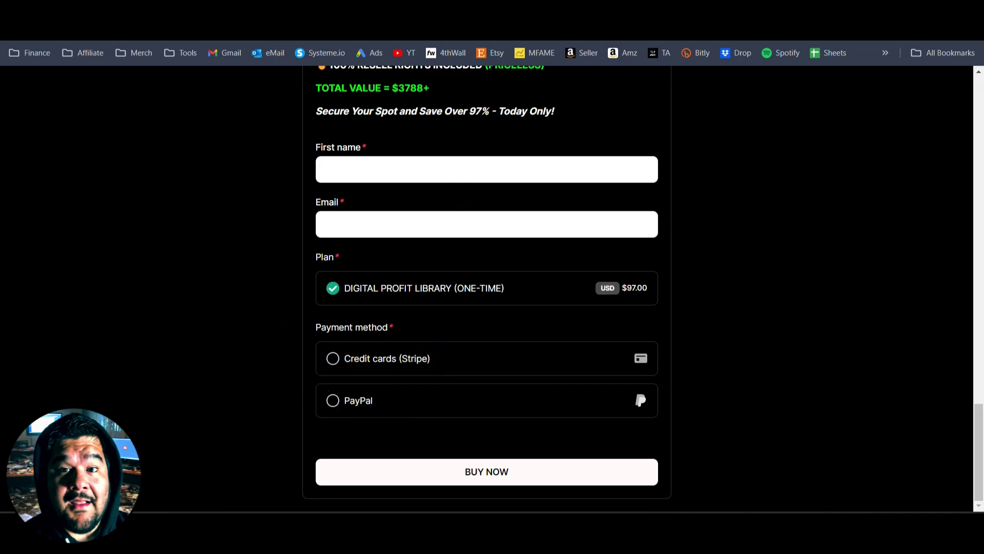
{"action": "left_click", "coordinate": [29, 41]}
Check the free course opt-in form, then switch back to the Shop store dashboard.
{"action": "scroll", "coordinate": [468, 367], "scroll_direction": "down", "scroll_amount": 1}
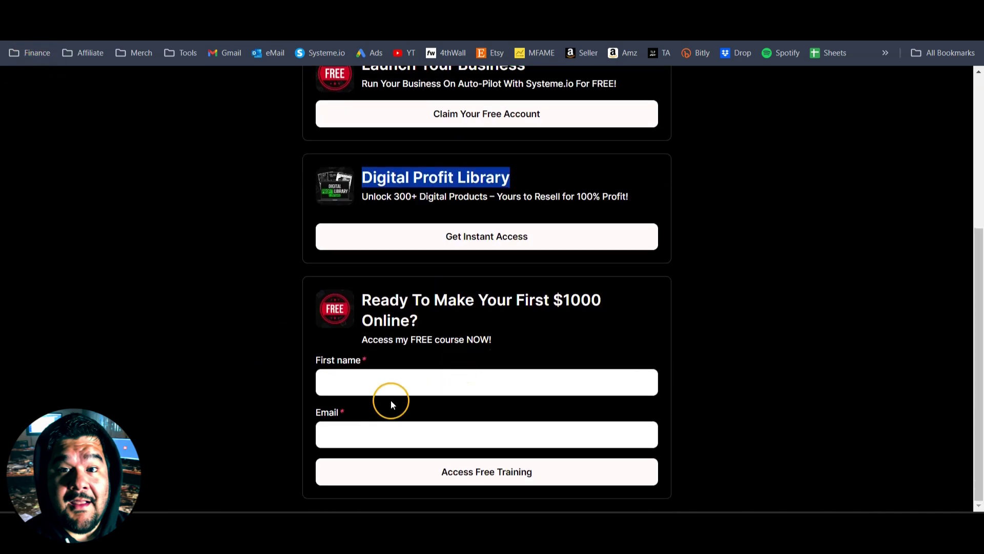
{"action": "left_click_drag", "start_coordinate": [344, 313], "coordinate": [571, 344]}
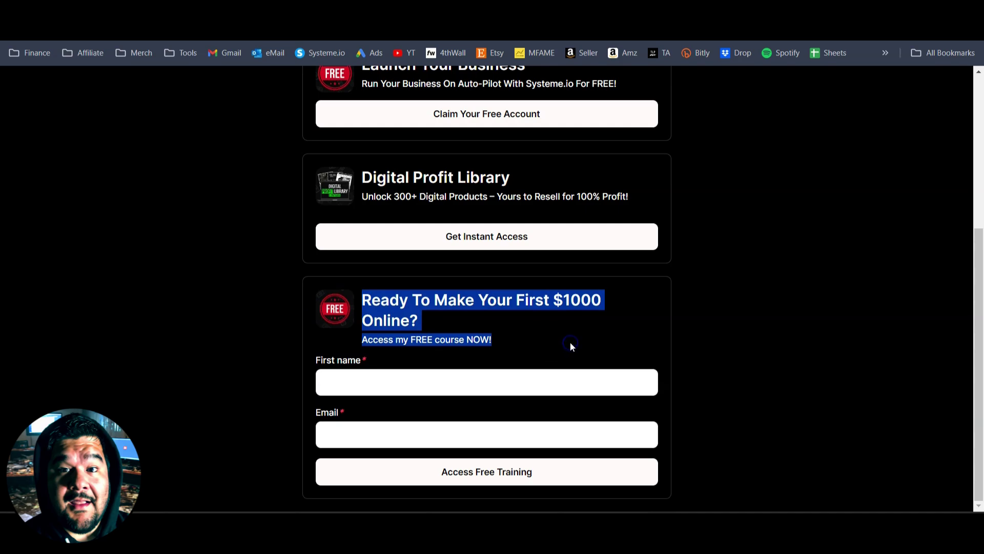
{"action": "left_click", "coordinate": [509, 344]}
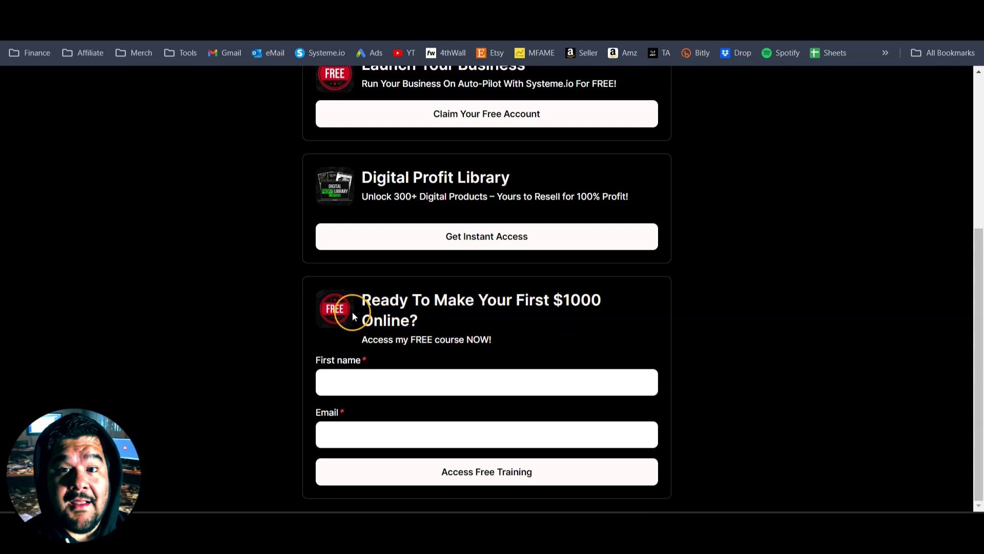
{"action": "key", "text": "ctrl+Tab"}
{"action": "mouse_move", "coordinate": [438, 97]}
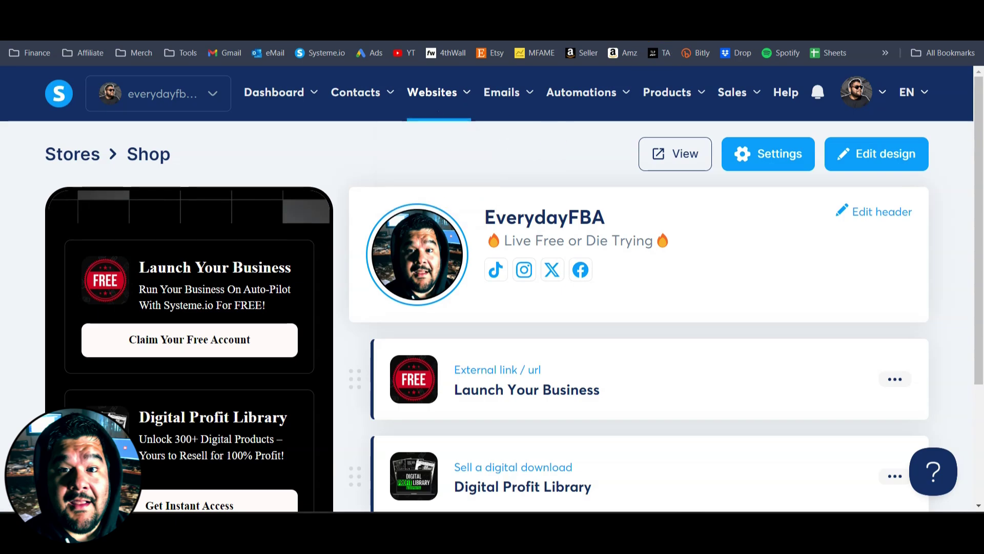
{"action": "key", "text": "ctrl+Tab"}
{"action": "scroll", "coordinate": [405, 280], "scroll_direction": "up", "scroll_amount": 2}
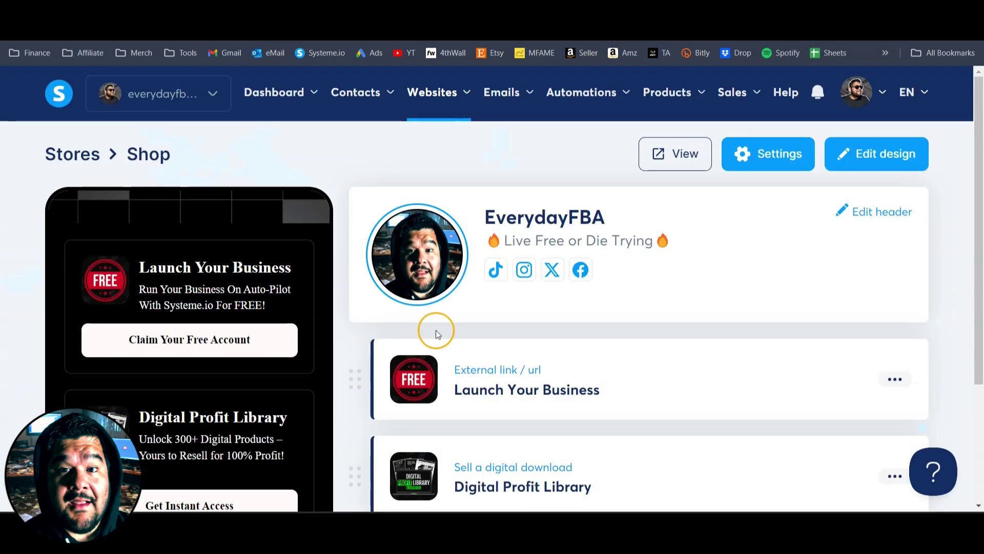
{"action": "scroll", "coordinate": [465, 369], "scroll_direction": "down", "scroll_amount": 3}
{"action": "scroll", "coordinate": [236, 367], "scroll_direction": "down", "scroll_amount": 5}
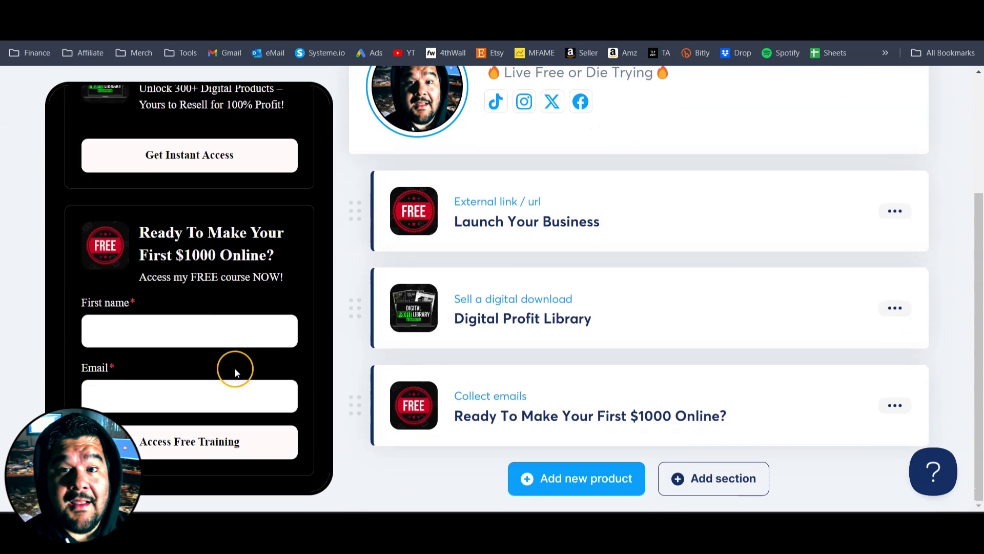
{"action": "scroll", "coordinate": [433, 398], "scroll_direction": "up", "scroll_amount": 3}
{"action": "scroll", "coordinate": [176, 380], "scroll_direction": "up", "scroll_amount": 5}
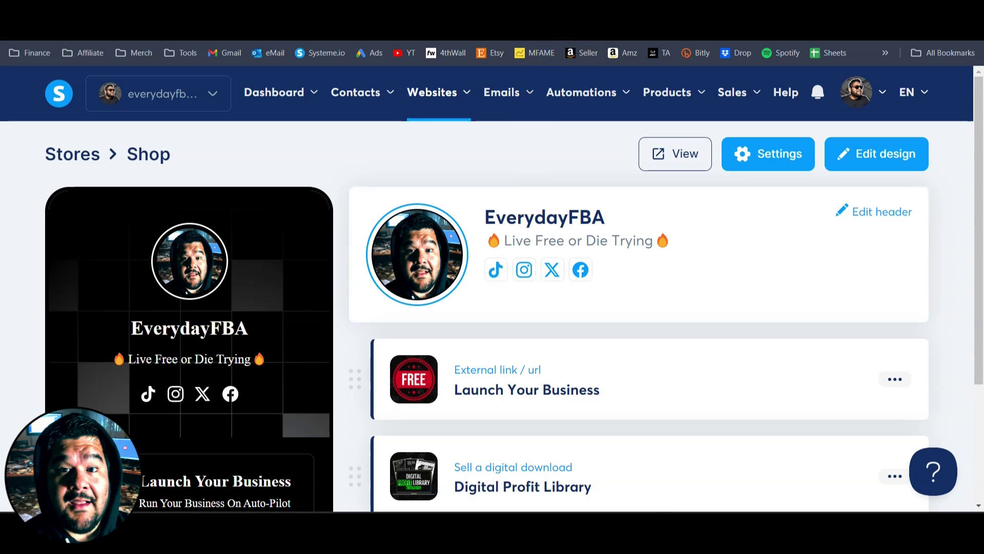
{"action": "scroll", "coordinate": [405, 313], "scroll_direction": "down", "scroll_amount": 2}
{"action": "scroll", "coordinate": [285, 312], "scroll_direction": "down", "scroll_amount": 4}
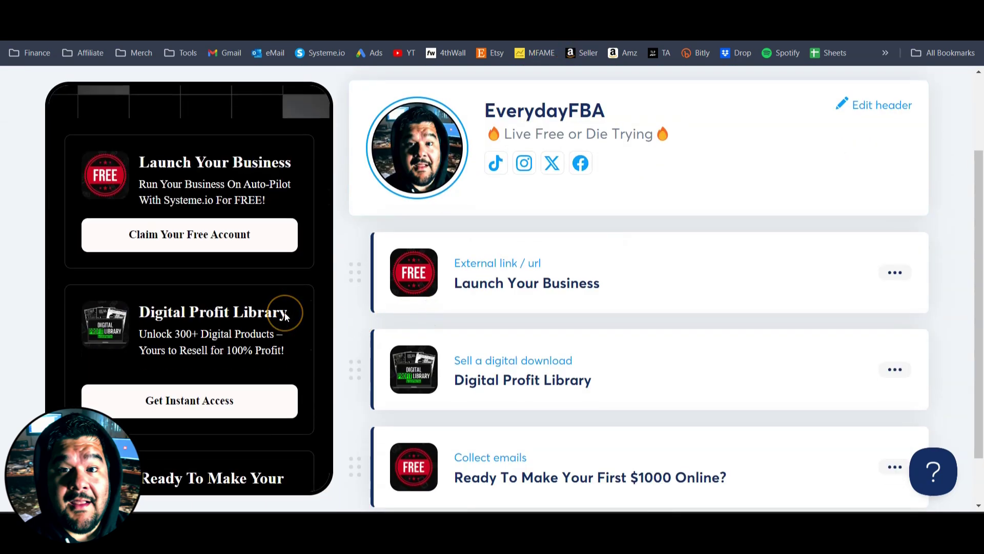
{"action": "scroll", "coordinate": [286, 312], "scroll_direction": "down", "scroll_amount": 5}
{"action": "scroll", "coordinate": [384, 334], "scroll_direction": "down", "scroll_amount": 1}
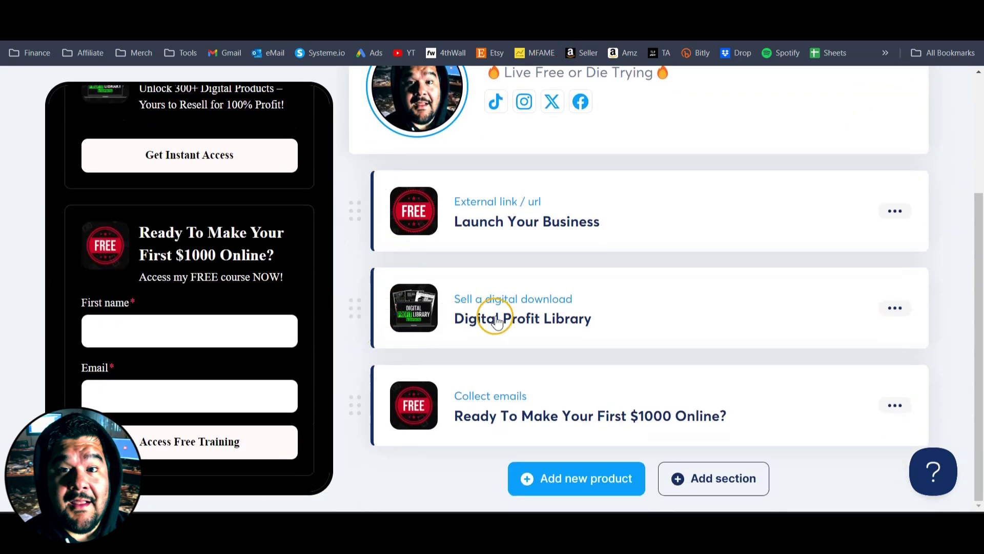
{"action": "scroll", "coordinate": [384, 347], "scroll_direction": "up", "scroll_amount": 3}
{"action": "mouse_move", "coordinate": [439, 103]}
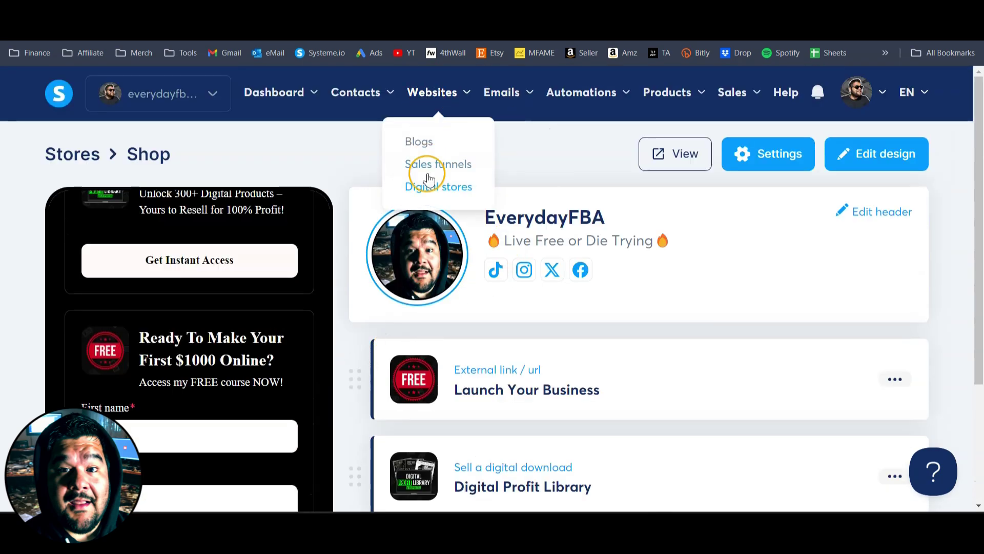
Go to the Digital stores list, then scroll through the systeme.io marketing platform homepage.
{"action": "left_click", "coordinate": [429, 191]}
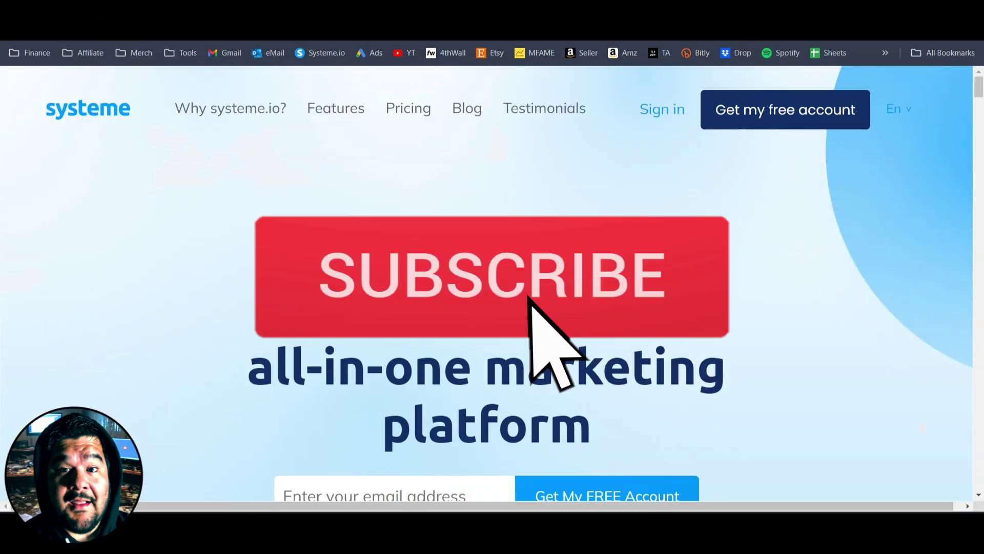
{"action": "scroll", "coordinate": [487, 308], "scroll_direction": "down", "scroll_amount": 2}
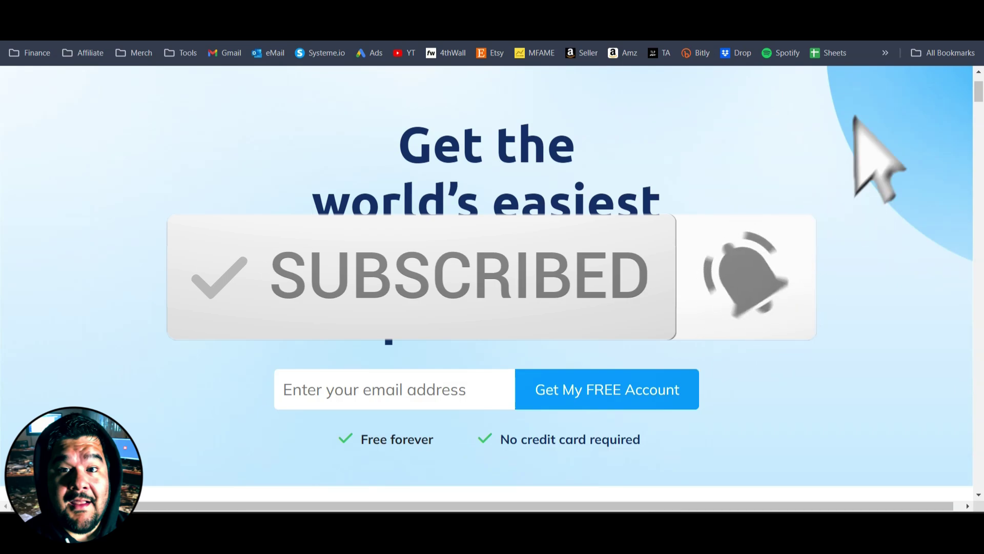
{"action": "scroll", "coordinate": [312, 194], "scroll_direction": "up", "scroll_amount": 2}
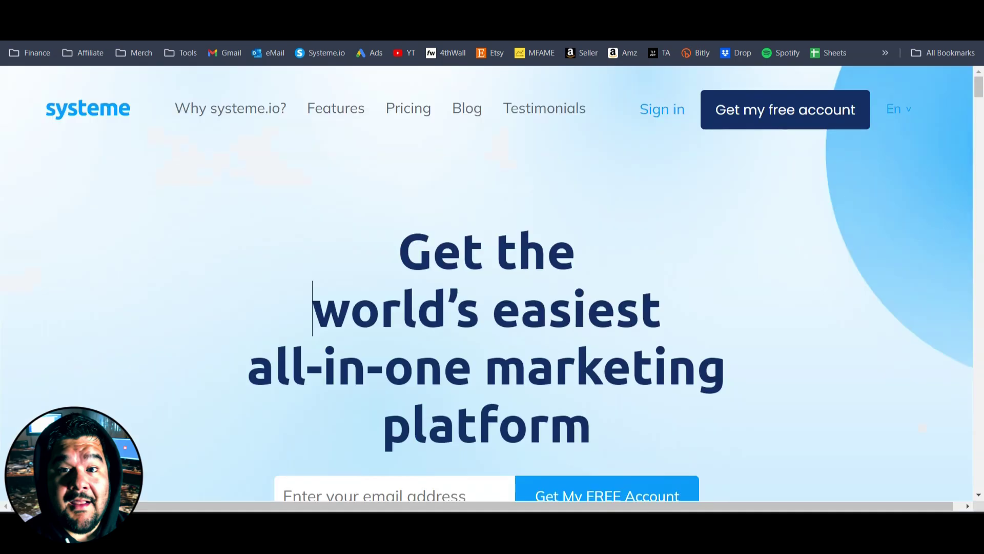
{"action": "scroll", "coordinate": [502, 253], "scroll_direction": "down", "scroll_amount": 8}
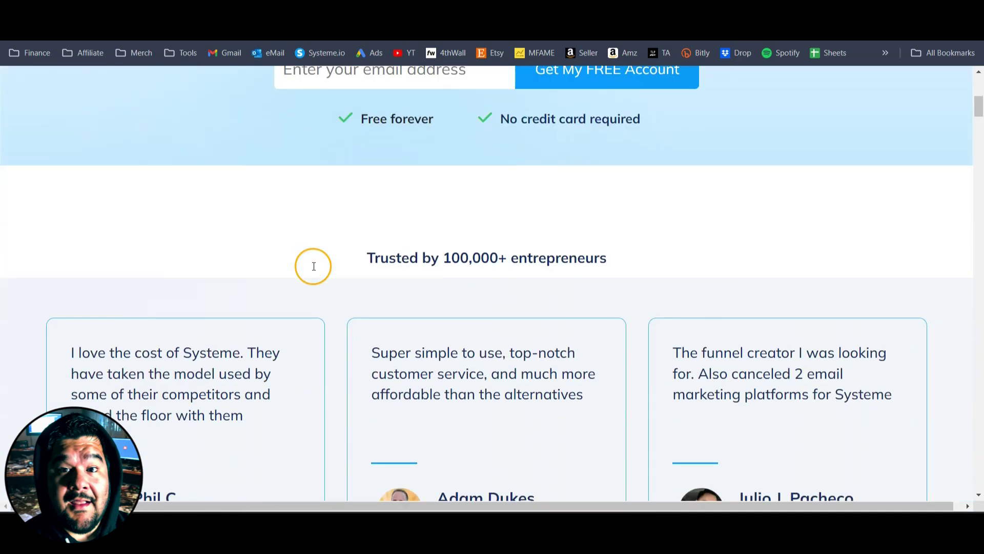
{"action": "scroll", "coordinate": [271, 276], "scroll_direction": "down", "scroll_amount": 10}
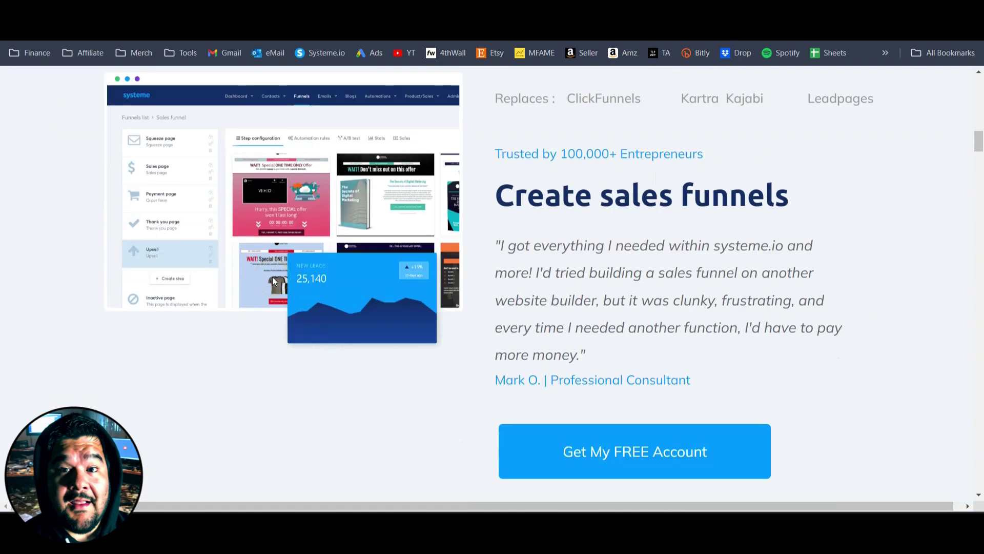
{"action": "scroll", "coordinate": [272, 276], "scroll_direction": "down", "scroll_amount": 15}
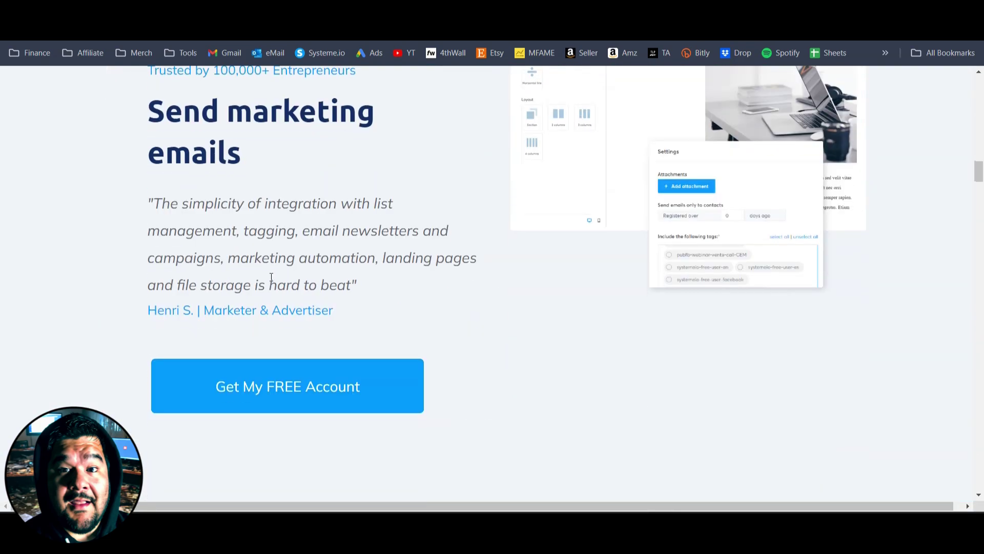
{"action": "scroll", "coordinate": [271, 277], "scroll_direction": "down", "scroll_amount": 12}
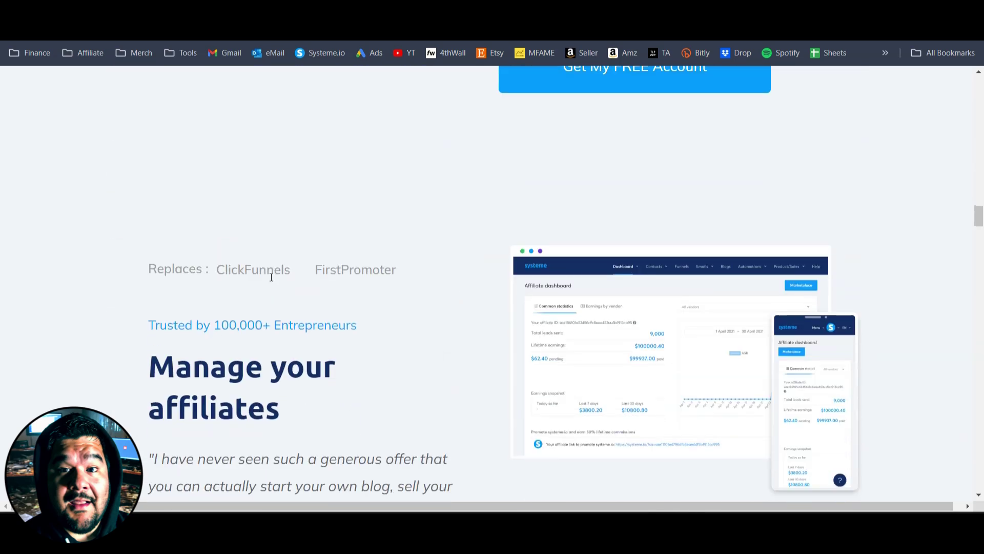
{"action": "scroll", "coordinate": [271, 277], "scroll_direction": "down", "scroll_amount": 1}
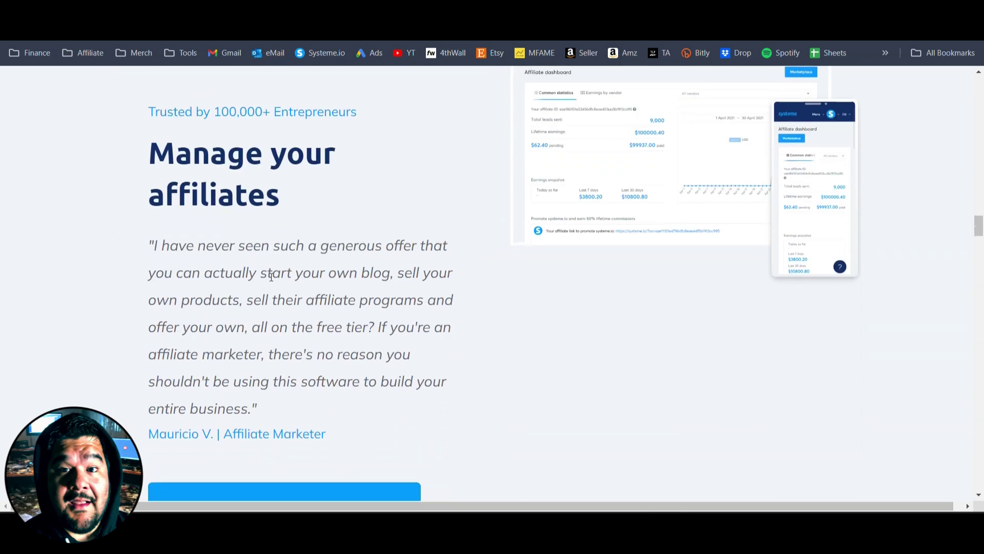
{"action": "scroll", "coordinate": [271, 277], "scroll_direction": "up", "scroll_amount": 12}
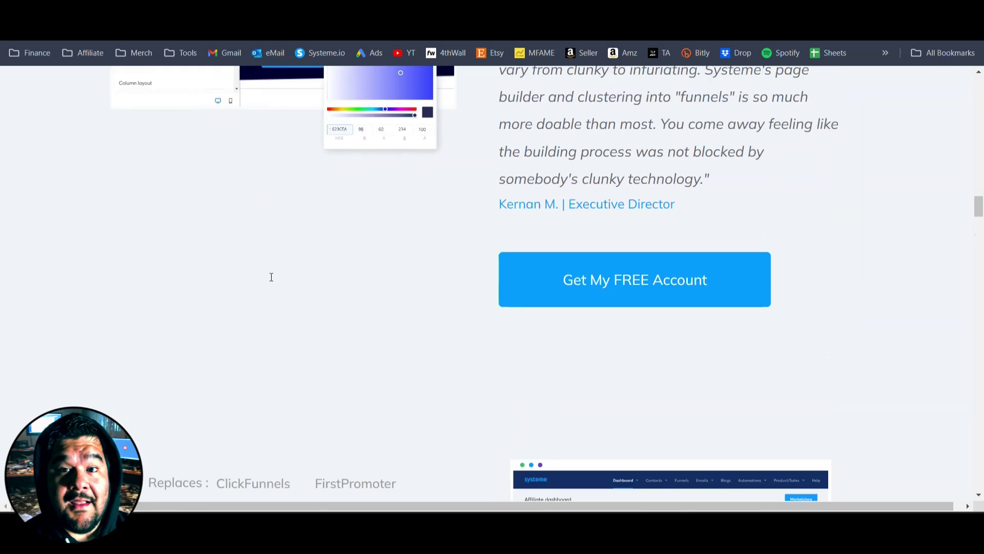
{"action": "scroll", "coordinate": [270, 277], "scroll_direction": "up", "scroll_amount": 15}
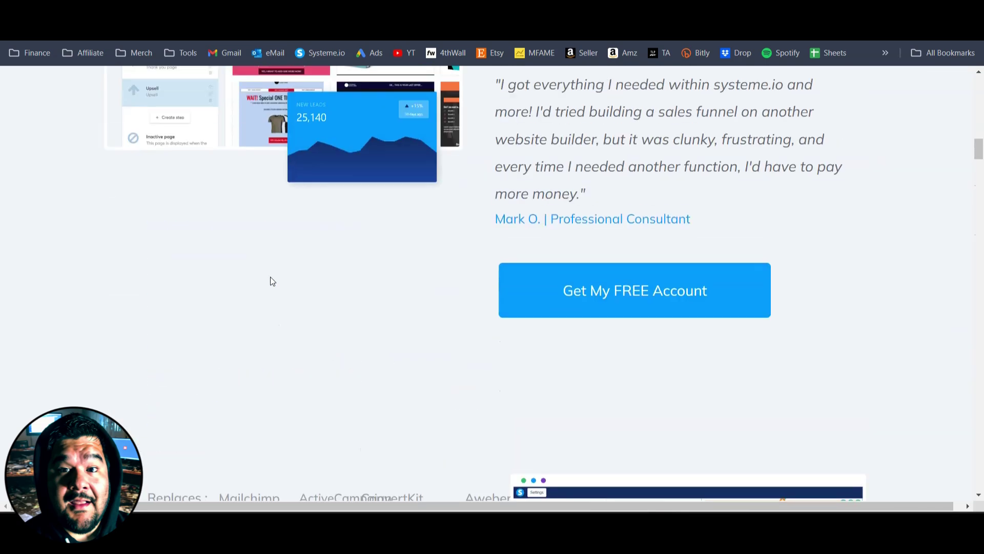
{"action": "scroll", "coordinate": [270, 277], "scroll_direction": "up", "scroll_amount": 10}
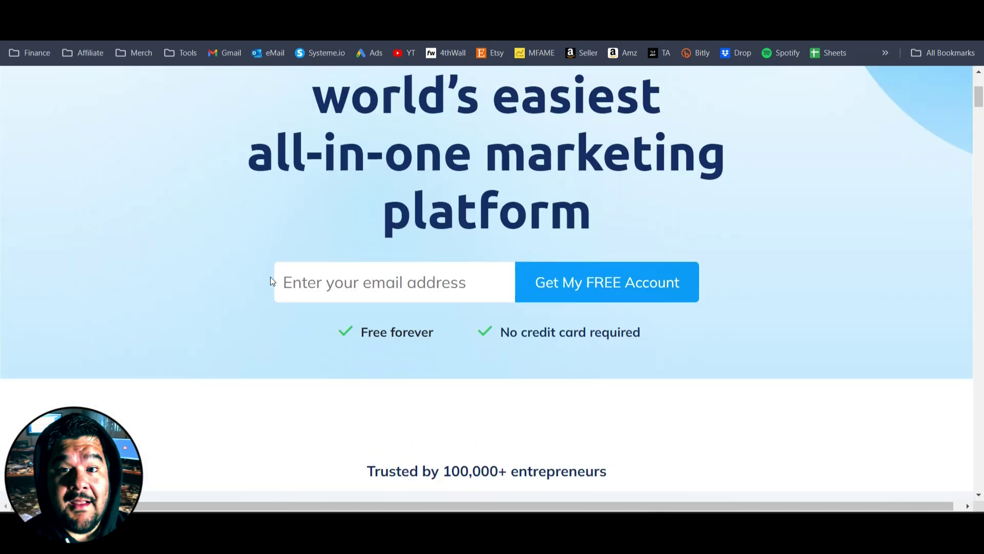
{"action": "scroll", "coordinate": [269, 276], "scroll_direction": "down", "scroll_amount": 2}
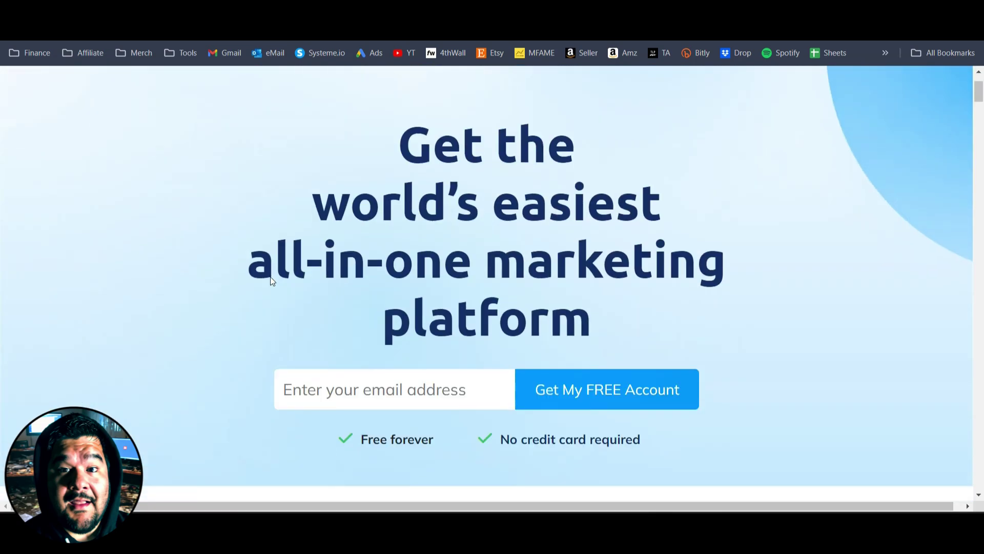